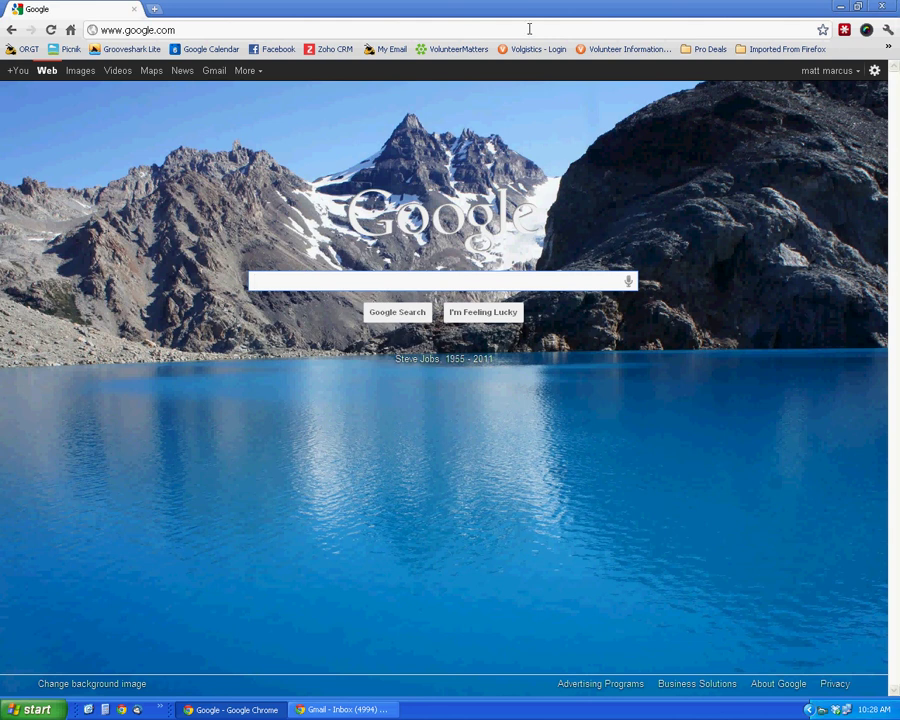
# - Enter 'orgt' in Chrome's address bar to reach the orgt.pbworks.com wiki
pyautogui.click(531, 26)
pyautogui.write('orgt')
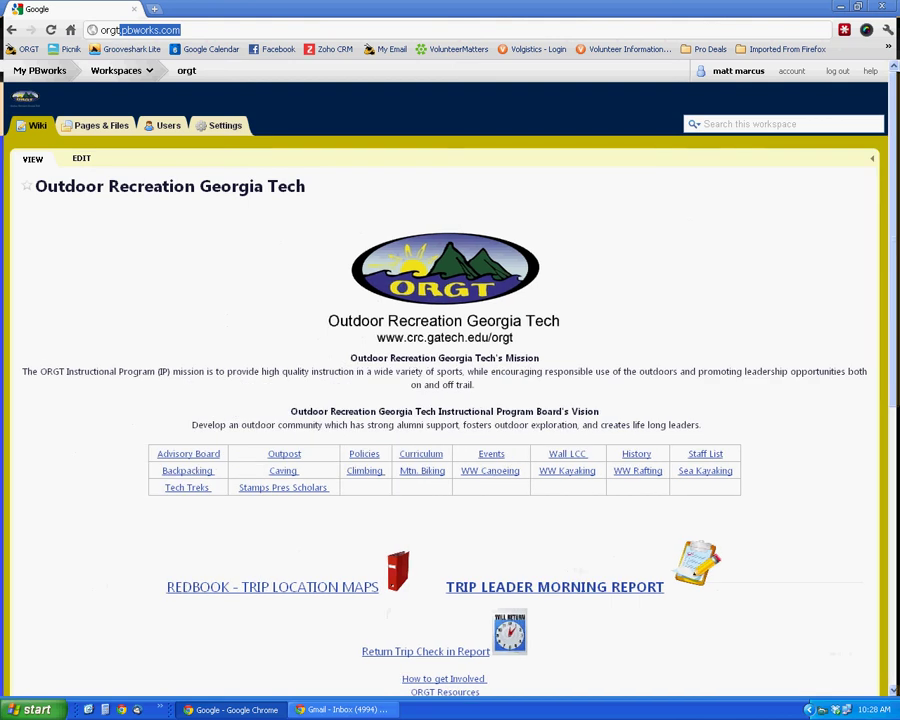
# - Load the ORGT wiki, view the Trip Leader Morning Report form, then go back
pyautogui.press('Return')
pyautogui.scroll(-3, 709, 241)
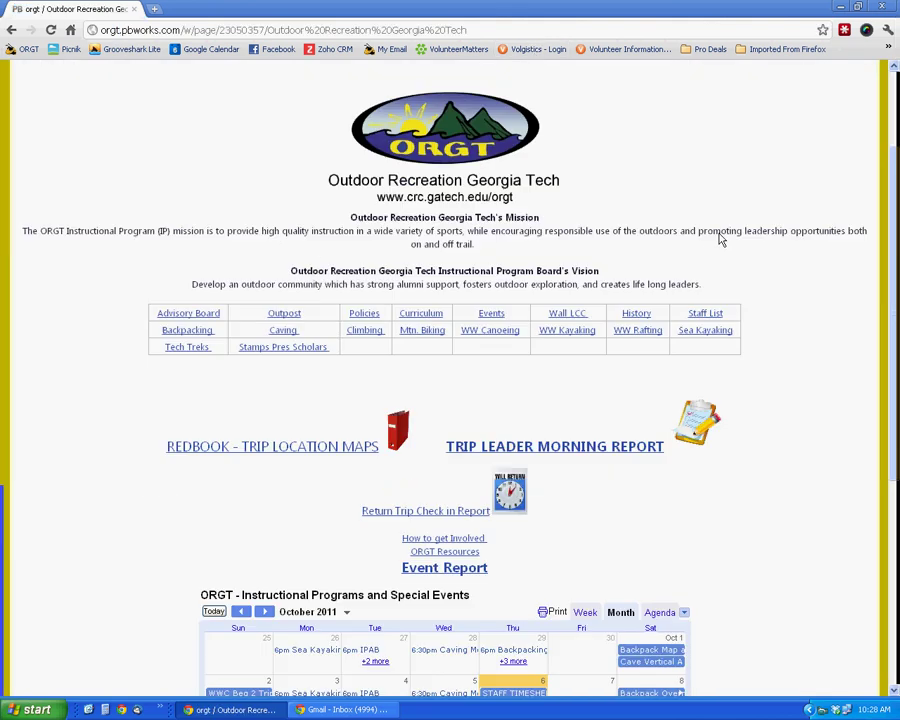
pyautogui.click(606, 457)
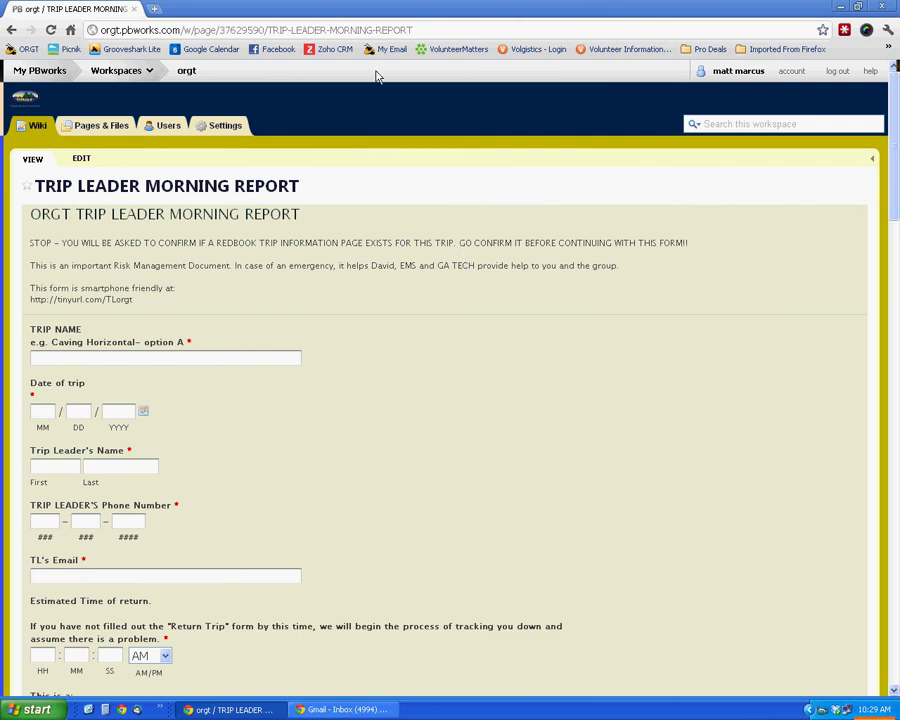
pyautogui.click(12, 29)
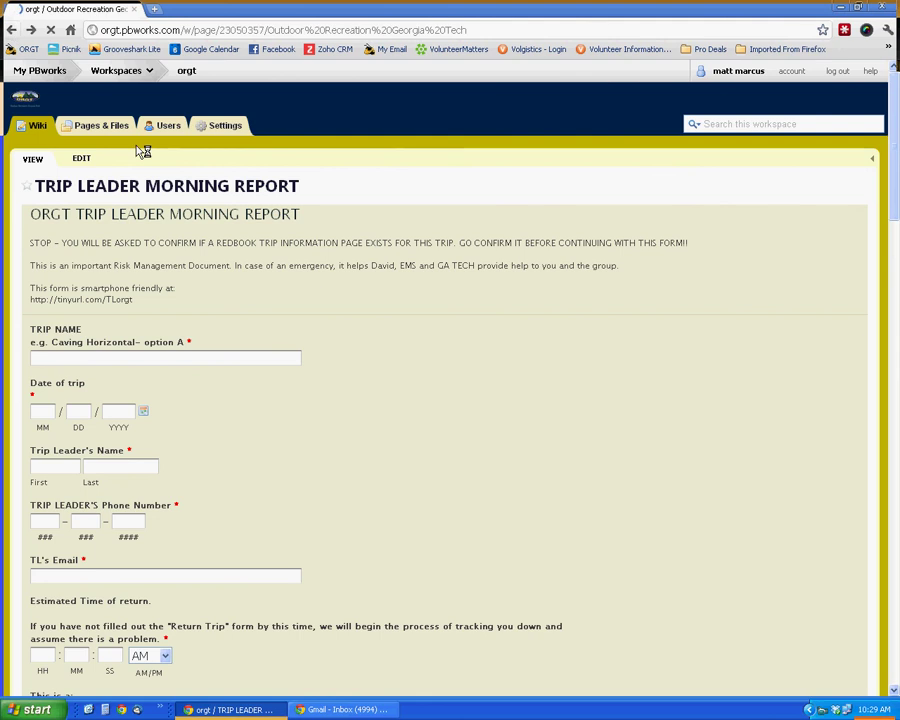
# - Navigate Redbook Trip Location Maps, then Sea Kayaking, then the Lake Allatoona - Upper Stamps Creek page
pyautogui.click(352, 450)
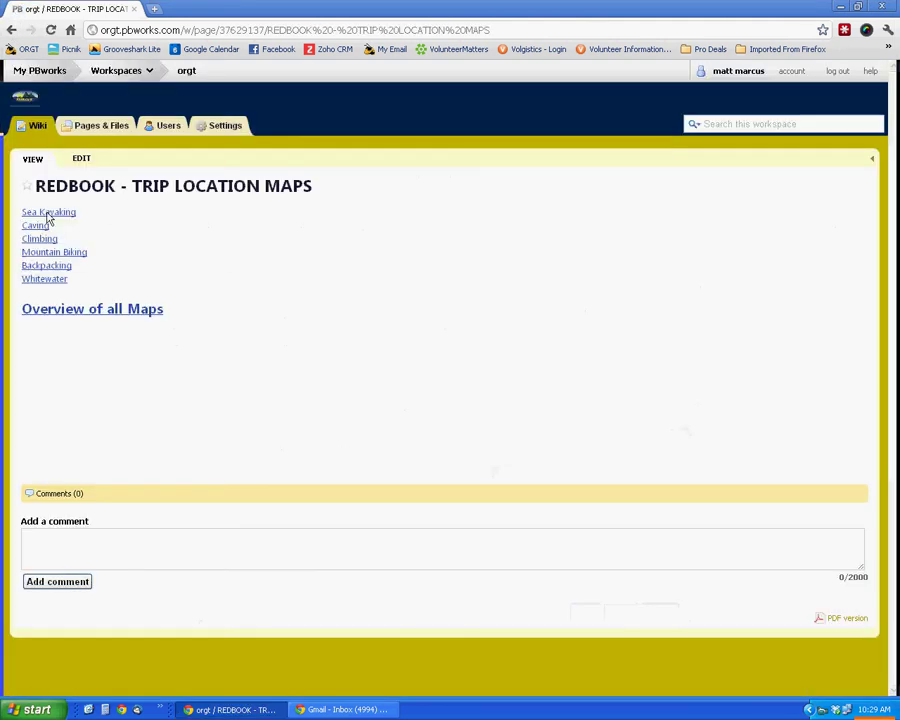
pyautogui.click(57, 215)
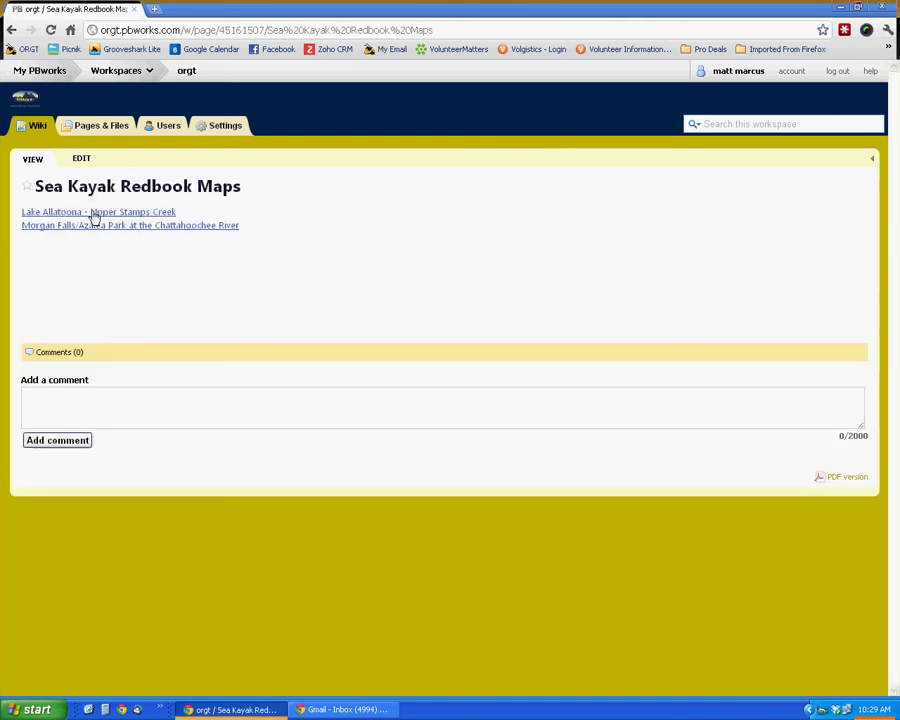
pyautogui.click(94, 214)
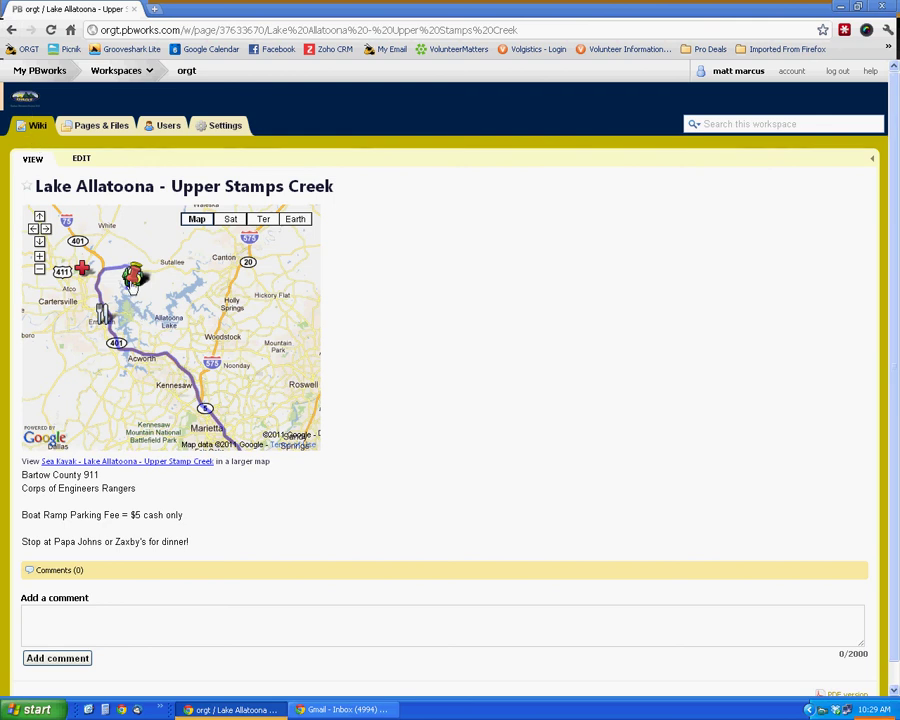
# - Open the larger Lake Allatoona map in a new Google Maps tab and view it
pyautogui.middleClick(134, 468)
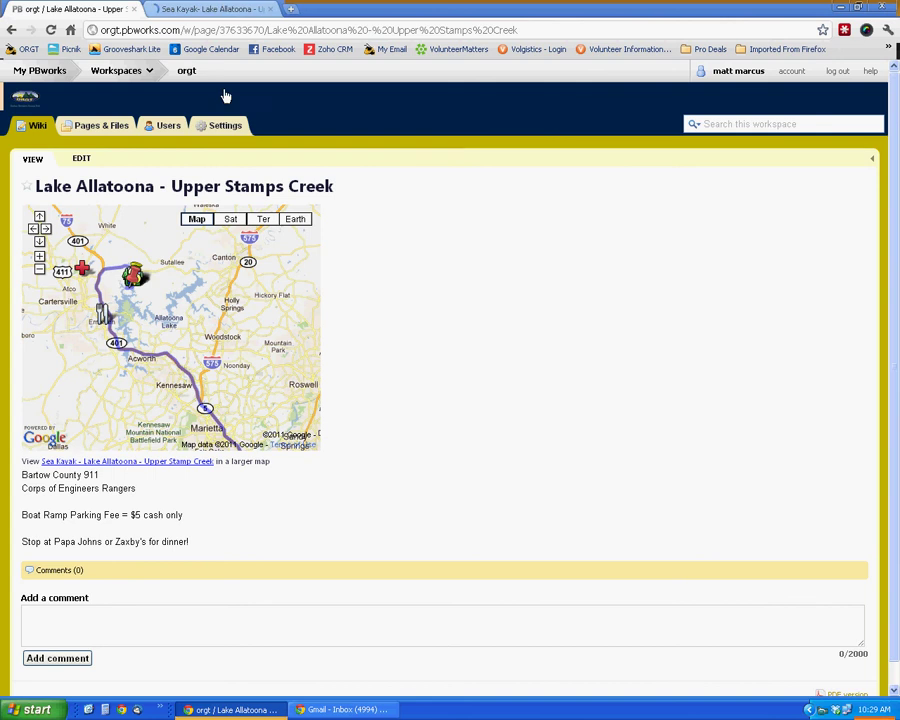
pyautogui.click(228, 12)
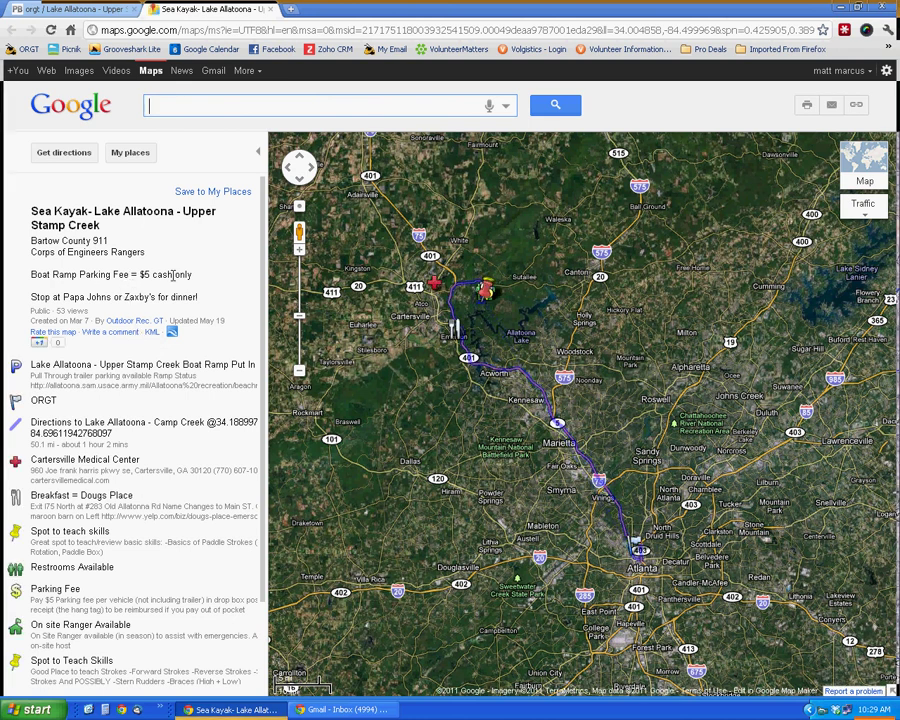
# - Return to the wiki tab, go back to the Redbook maps, and open the Caving Redbook Maps list
pyautogui.click(66, 9)
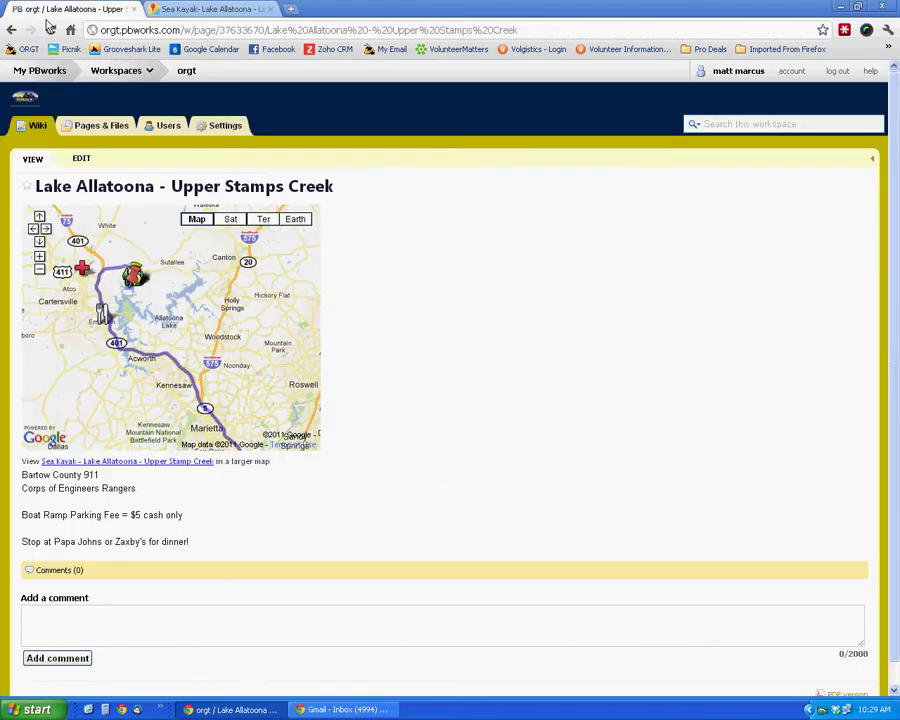
pyautogui.click(11, 31)
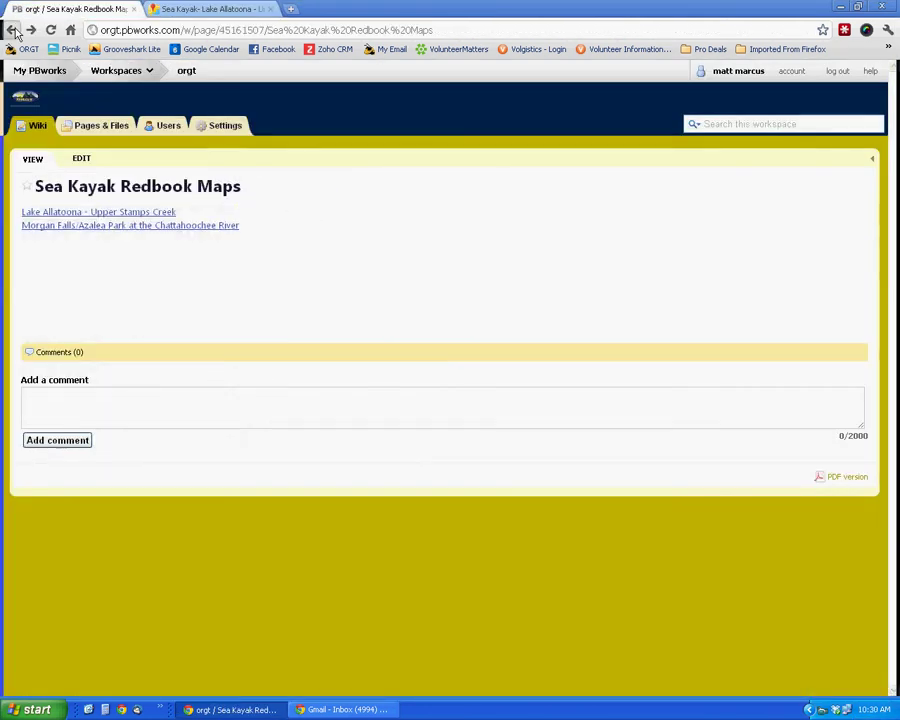
pyautogui.click(11, 31)
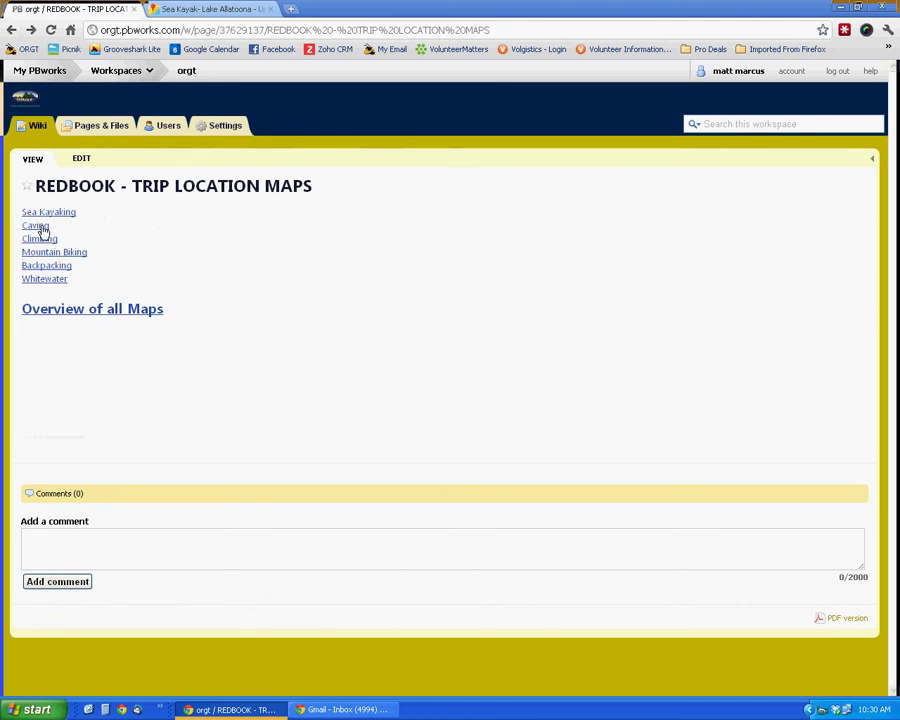
pyautogui.click(40, 228)
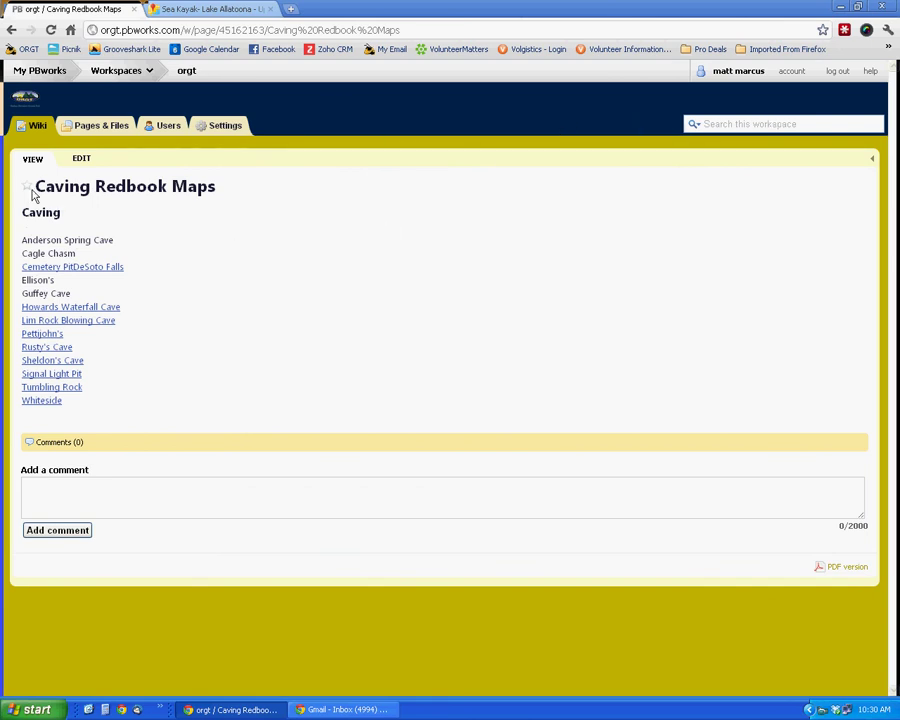
# - Highlight the Caving Redbook Maps title, then go back to the ORGT home page
pyautogui.moveTo(37, 185); pyautogui.dragTo(214, 194)
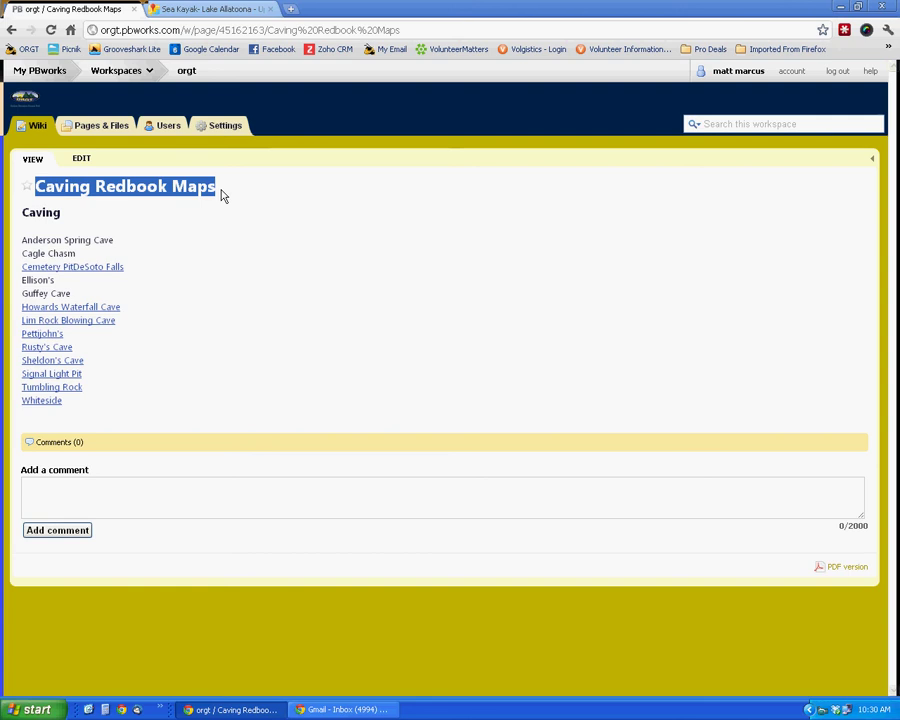
pyautogui.click(222, 196)
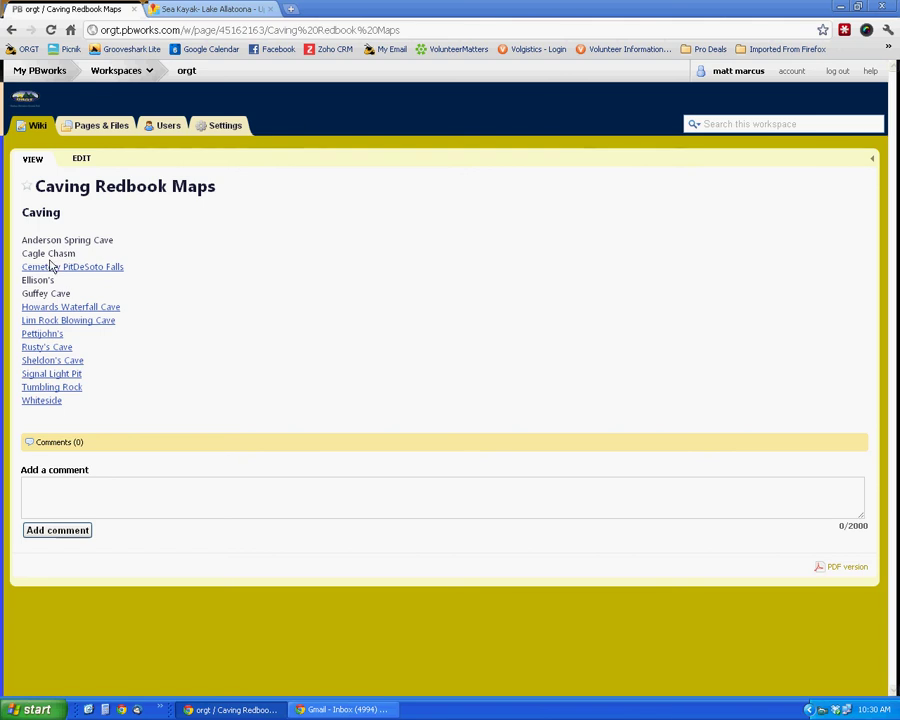
pyautogui.click(12, 31)
pyautogui.click(12, 31)
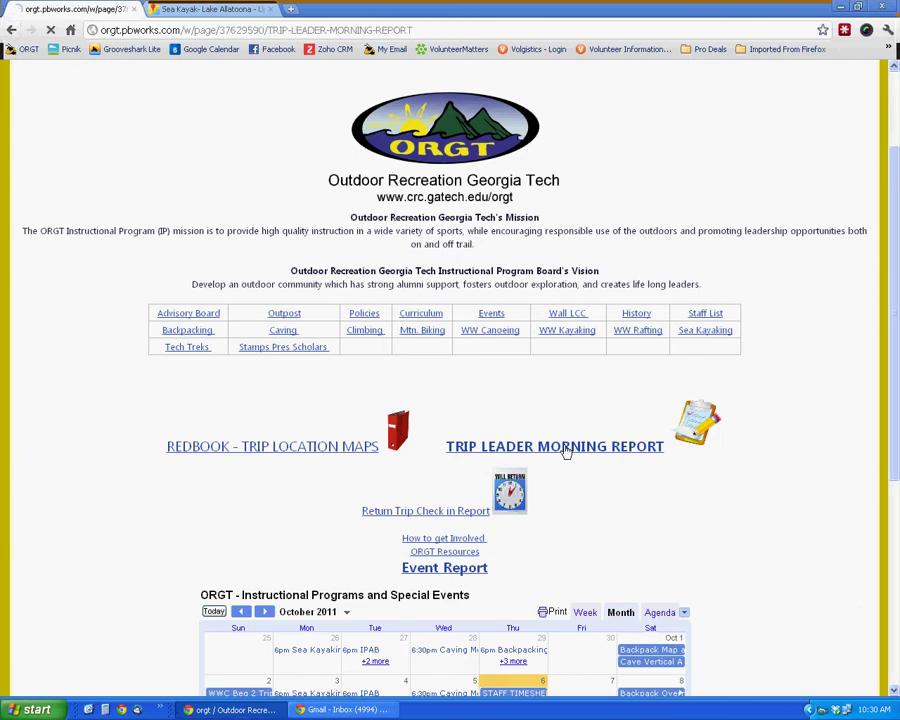
# - Open the Trip Leader Morning Report form and enter trip name 'Whitewater Kayaking Intermediate 2'
pyautogui.click(565, 461)
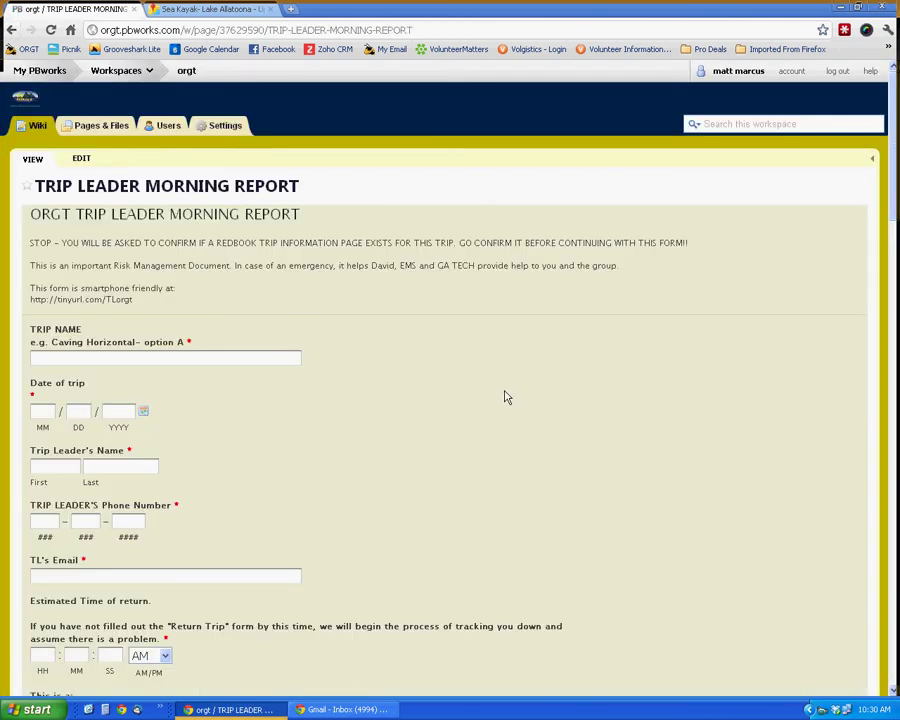
pyautogui.scroll(-1, 506, 390)
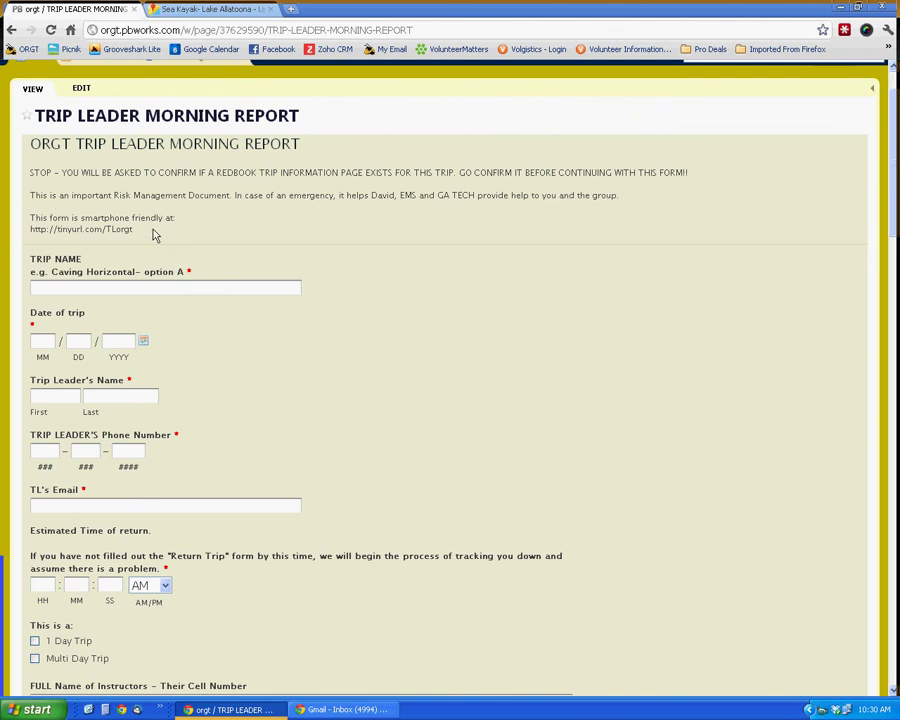
pyautogui.click(237, 287)
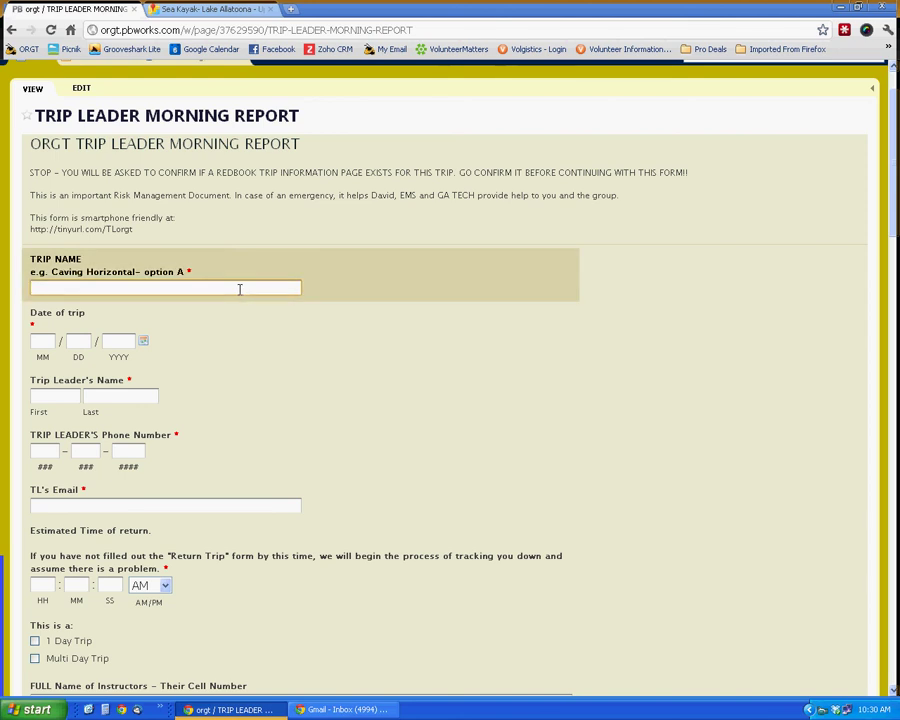
pyautogui.write('Whoi')
pyautogui.write('ite ')
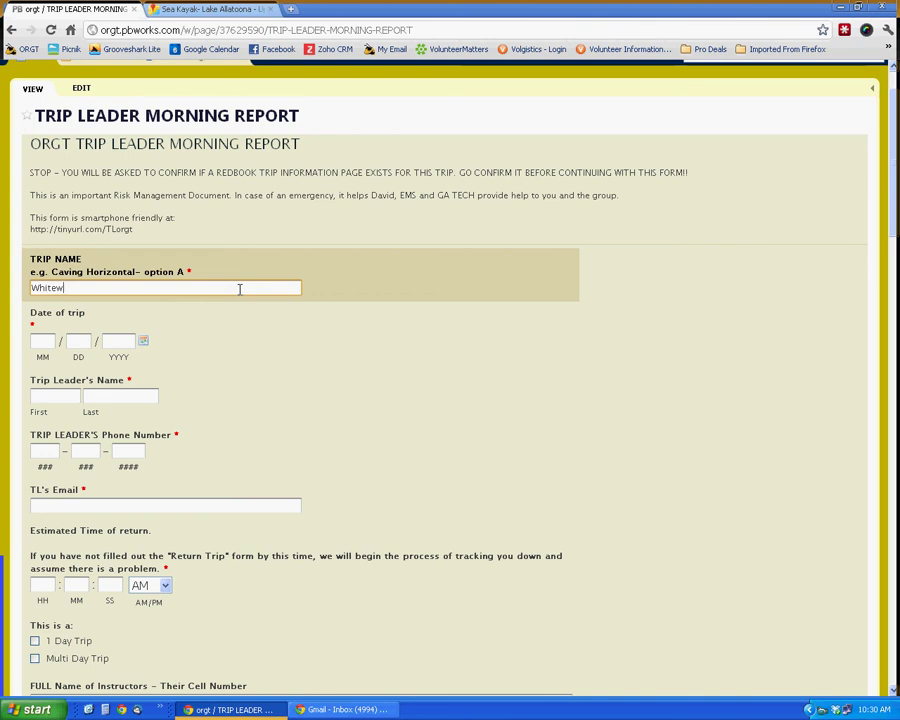
pyautogui.write('r')
pyautogui.write('Ka')
pyautogui.press('BackSpace')
pyautogui.press('BackSpace')
pyautogui.press('BackSpace')
pyautogui.press('BackSpace')
pyautogui.write('aking Int')
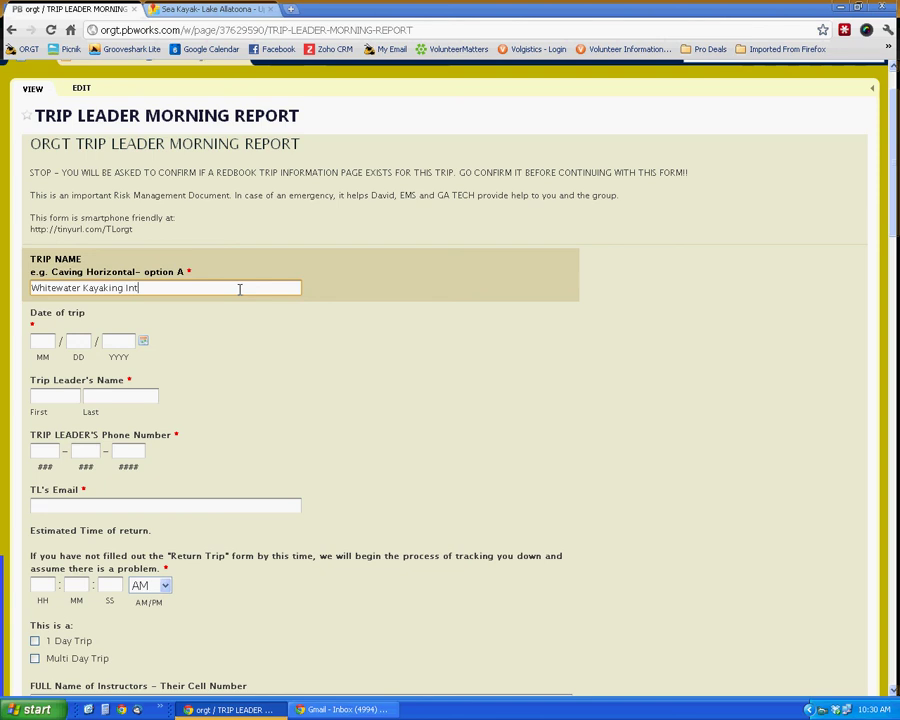
pyautogui.write(' e 2')
# - Enter the trip date 10/06/2011 on the morning report
pyautogui.click(44, 344)
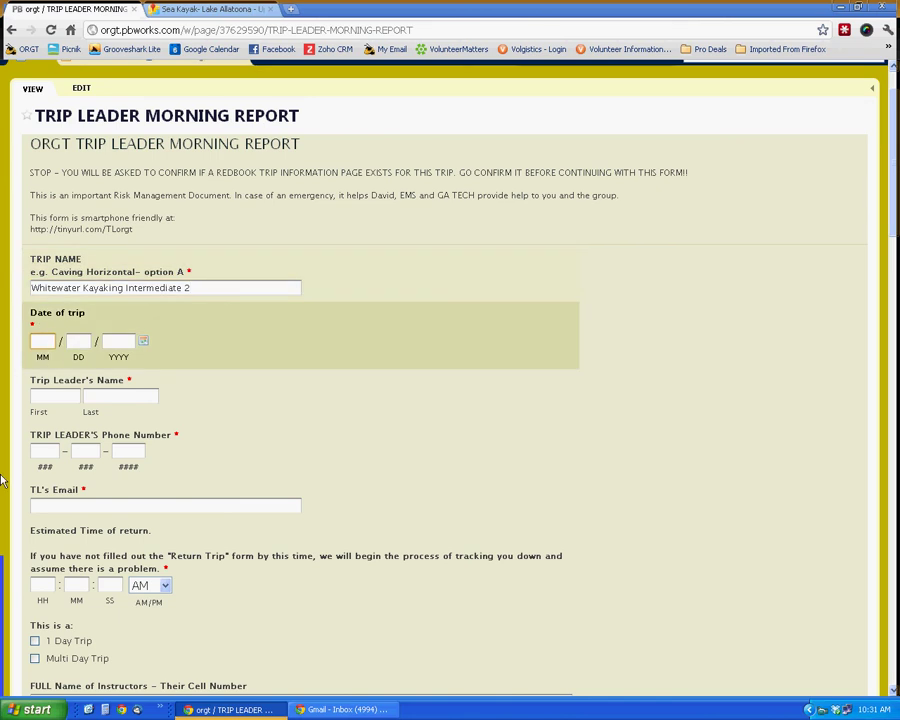
pyautogui.write('10')
pyautogui.press('Tab')
pyautogui.write('06')
pyautogui.press('Tab')
pyautogui.write('011')
# - Fill in the trip leader's first and last name and phone number
pyautogui.scroll(-1, 318, 463)
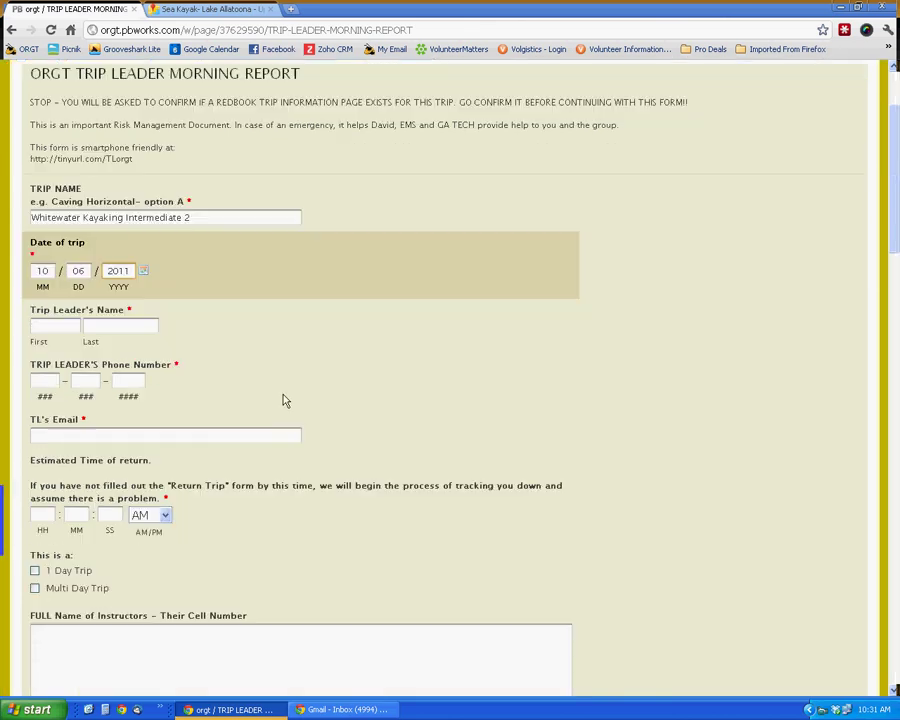
pyautogui.click(68, 327)
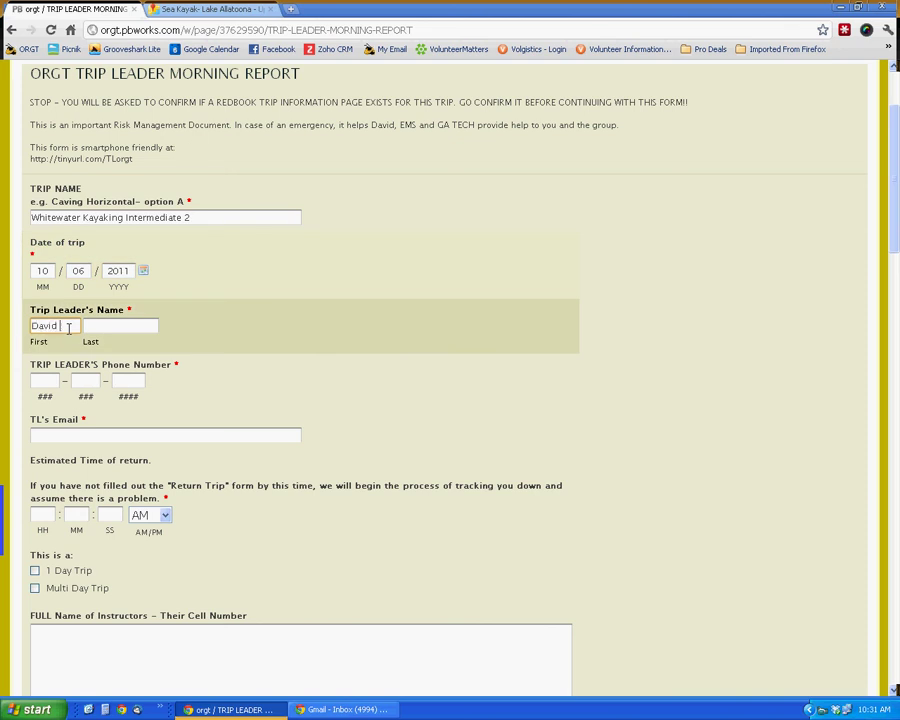
pyautogui.press('Tab')
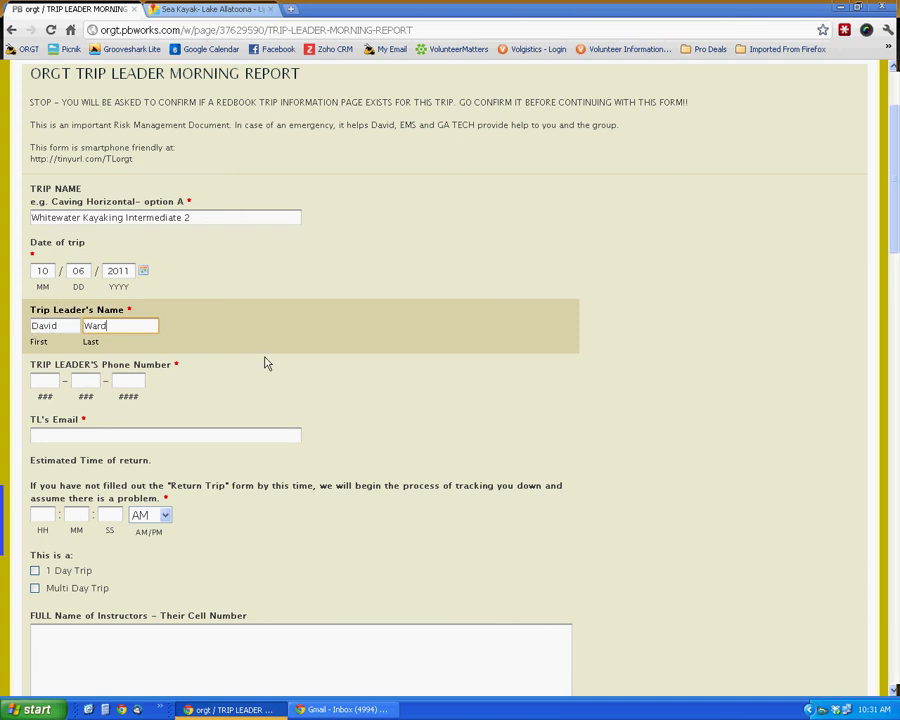
pyautogui.scroll(-1, 258, 361)
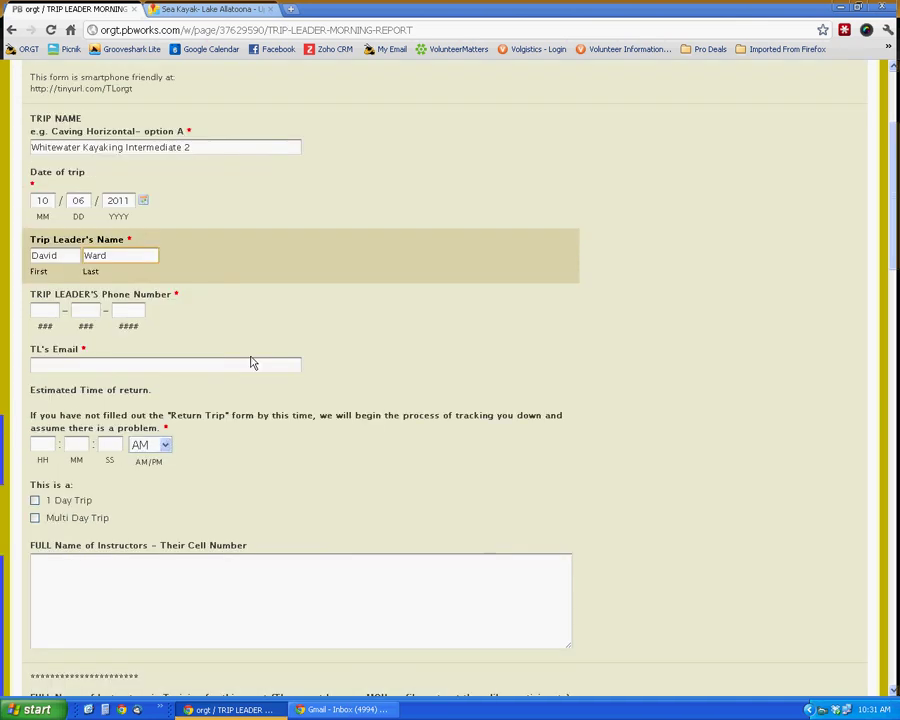
pyautogui.click(43, 312)
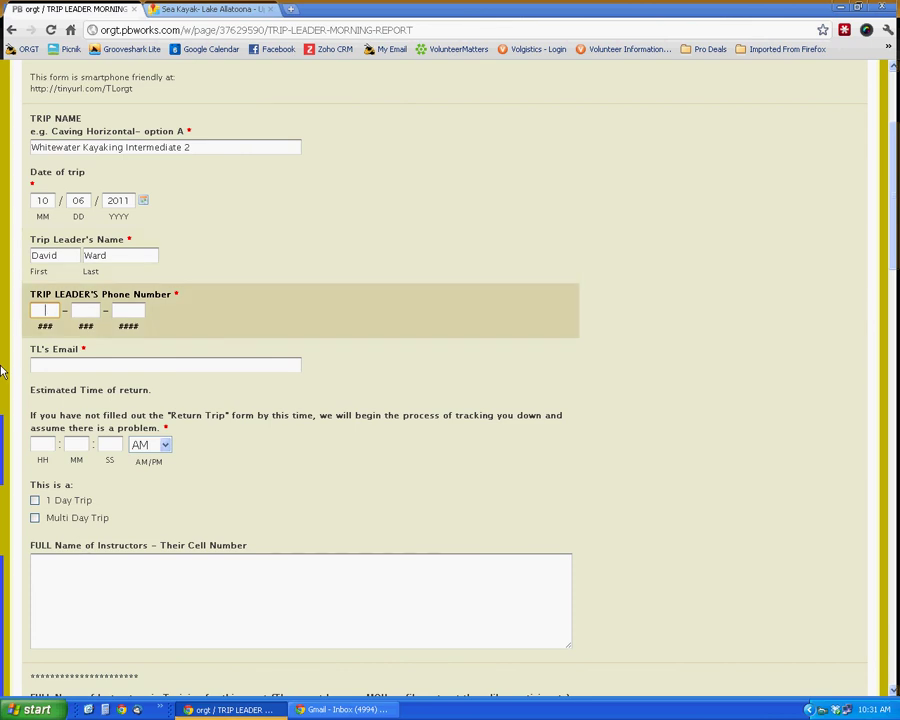
pyautogui.write('04 - ')
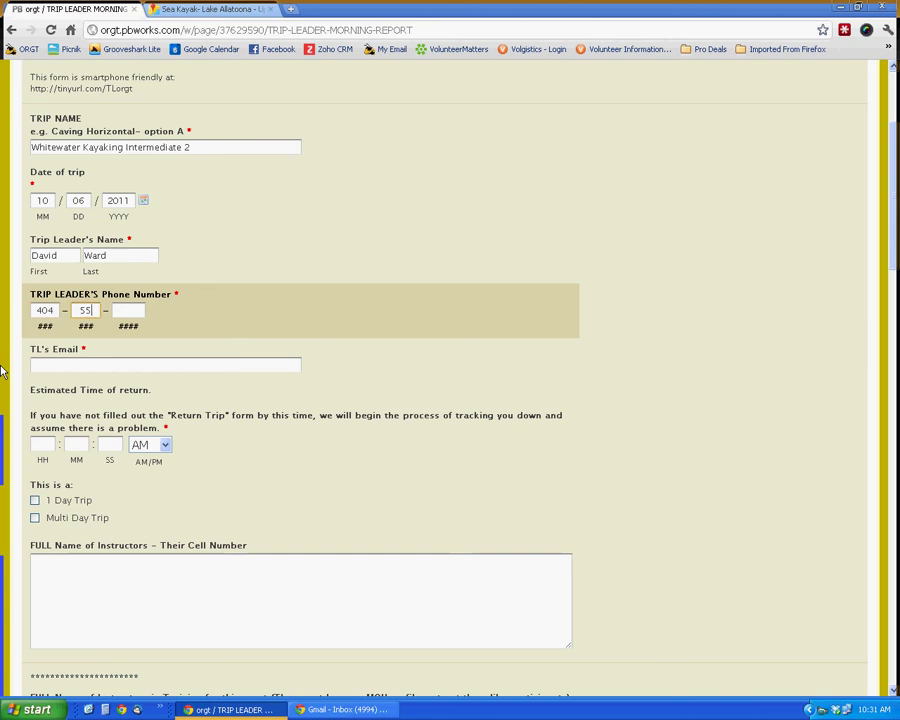
pyautogui.write('5 - ')
pyautogui.write('5555')
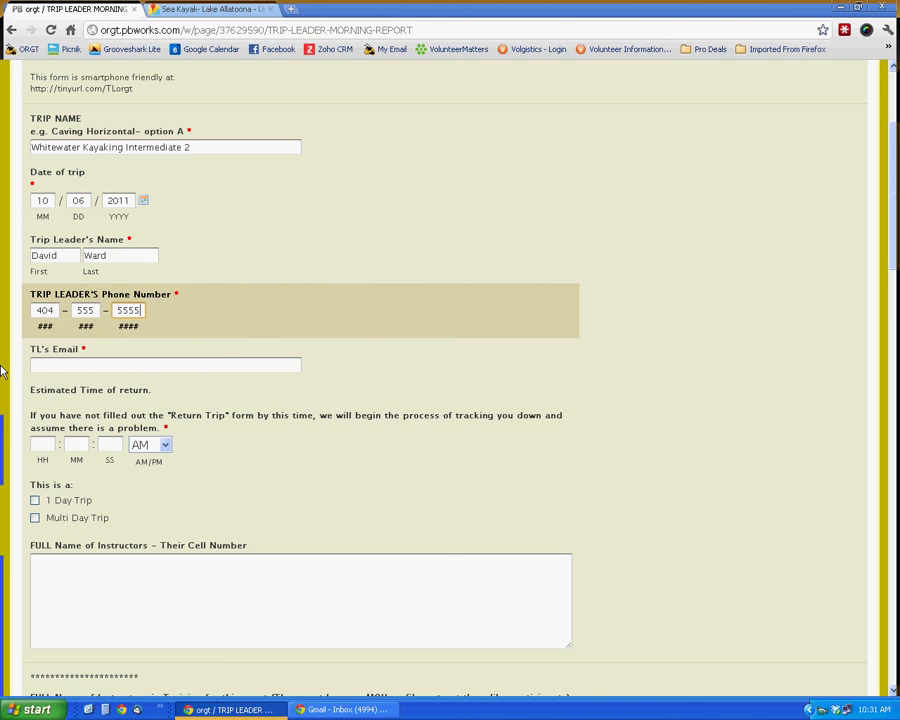
# - Enter the trip leader's email address in the TL's Email field
pyautogui.click(182, 363)
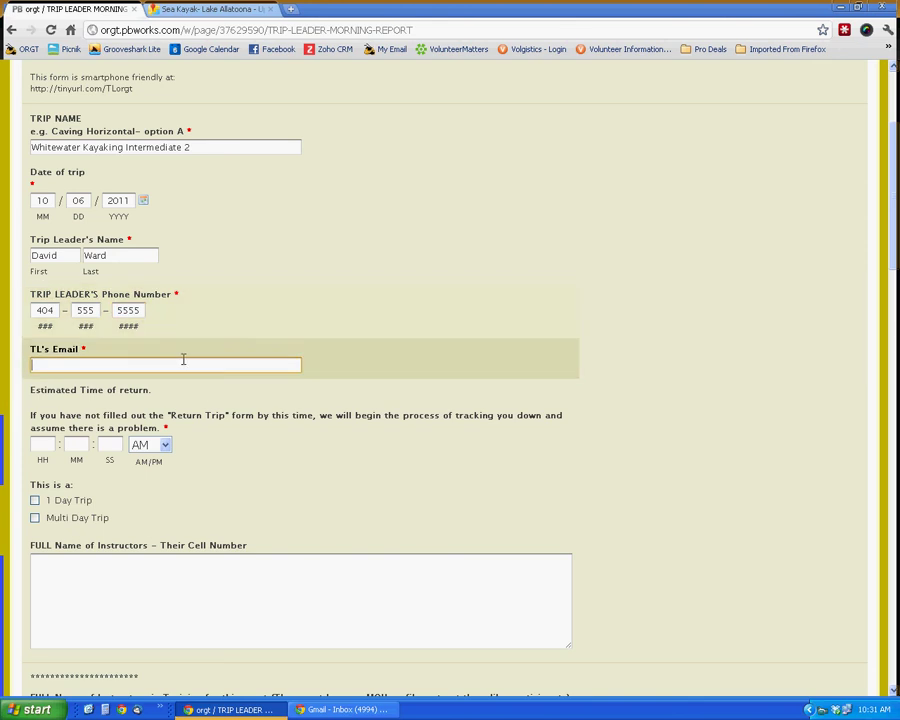
pyautogui.write('ww')
pyautogui.press('BackSpace')
pyautogui.write('mail.com')
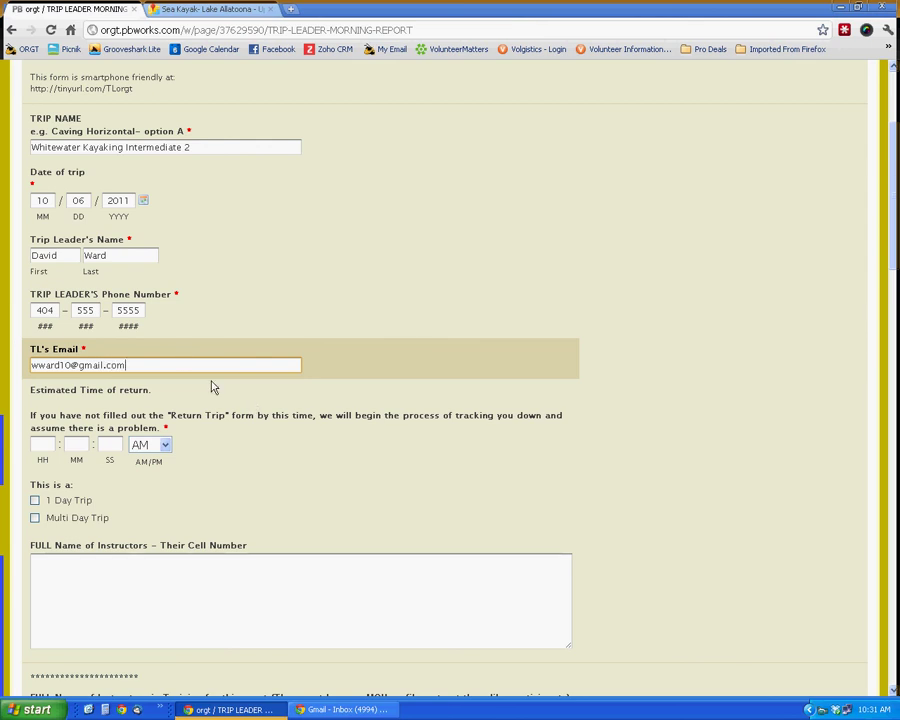
pyautogui.scroll(-2, 303, 413)
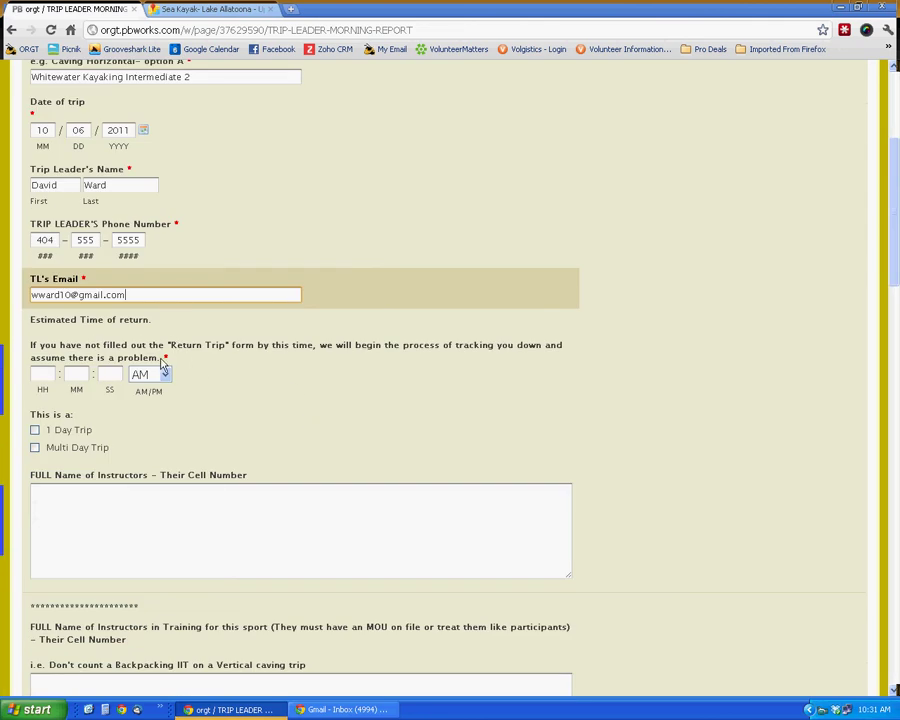
pyautogui.click(42, 374)
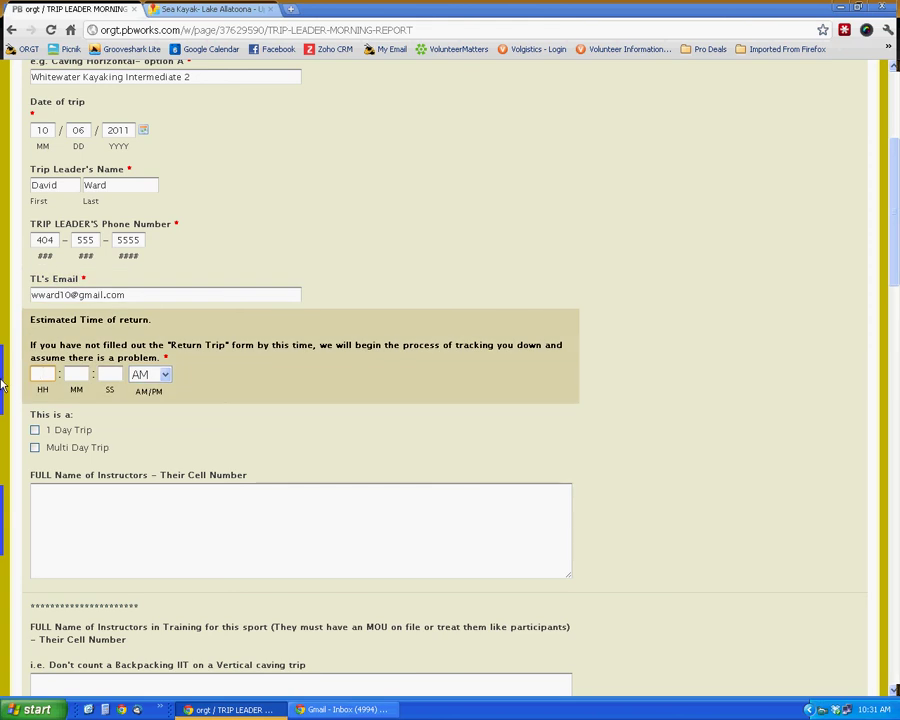
# - Set the estimated return time to 12:30:00 PM
pyautogui.write('12')
pyautogui.press('Tab')
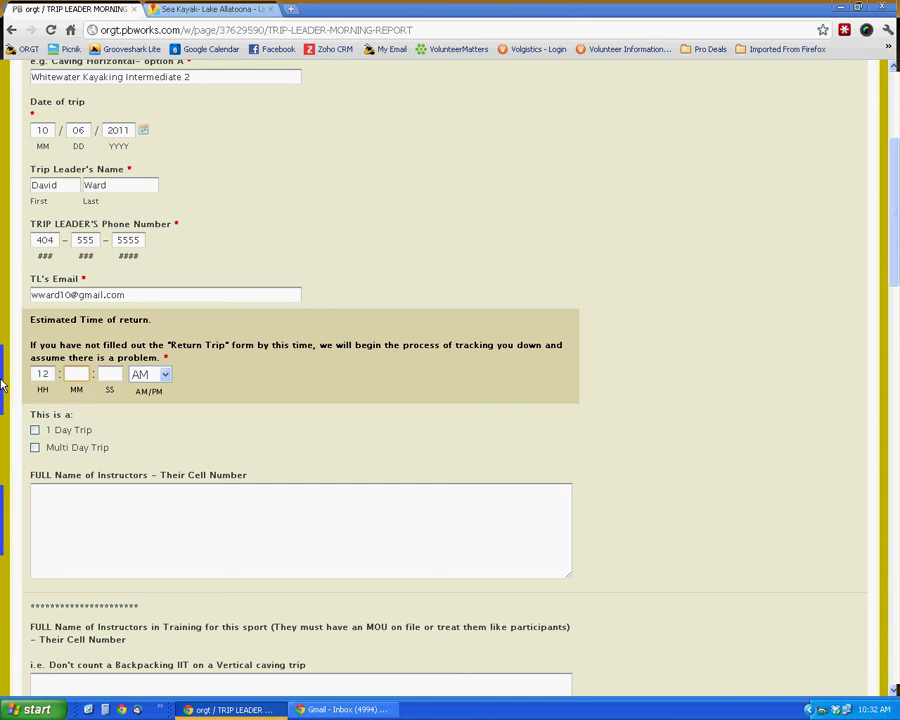
pyautogui.write('30')
pyautogui.click(118, 373)
pyautogui.write('00')
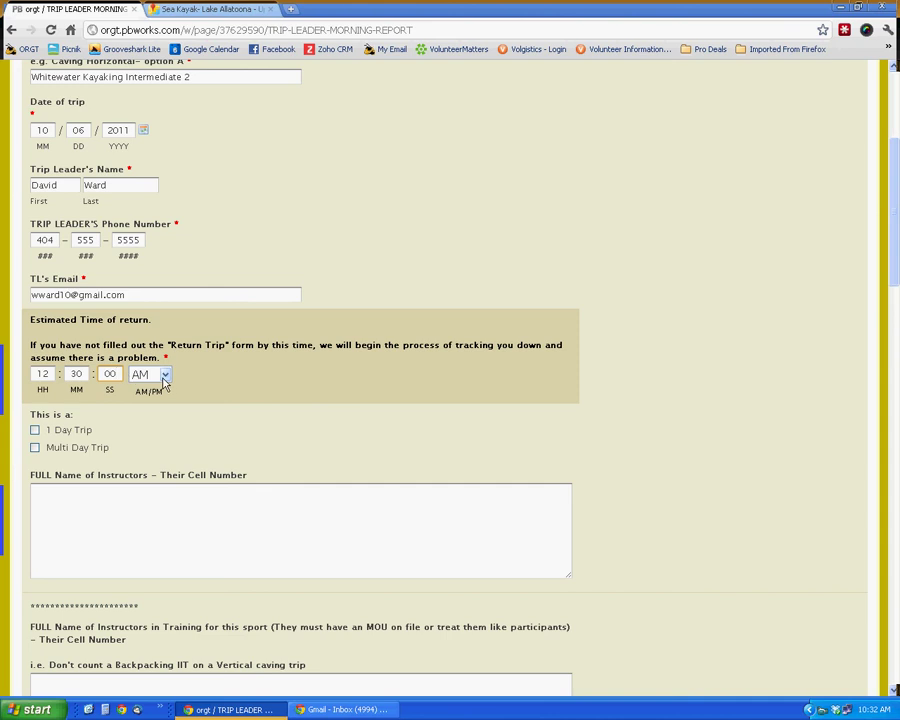
pyautogui.click(164, 376)
pyautogui.click(154, 404)
# - Tick Multi Day Trip and enter the return date 10/07/2011
pyautogui.scroll(-1, 173, 416)
pyautogui.scroll(-2, 198, 402)
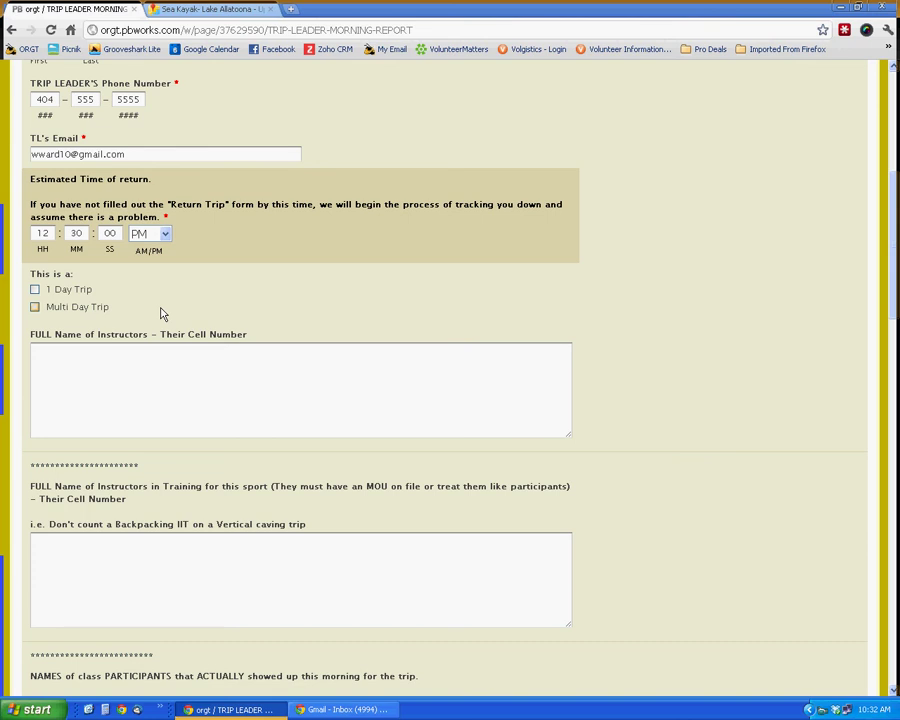
pyautogui.click(35, 308)
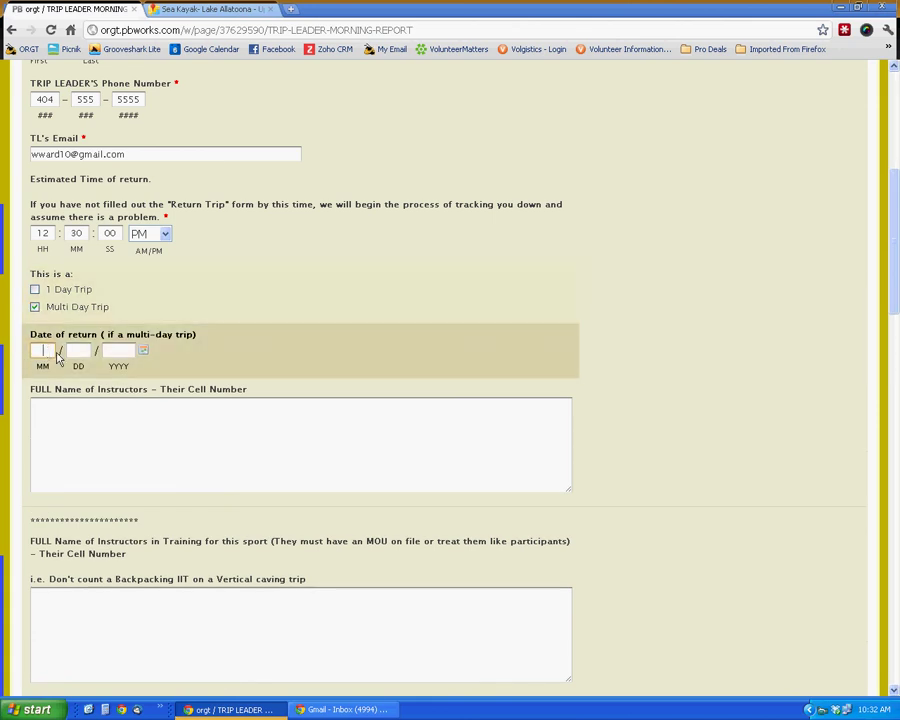
pyautogui.write('10 / ')
pyautogui.write('07 / 2011')
# - Enter the instructor's full name and cell number in the Instructors field
pyautogui.click(194, 454)
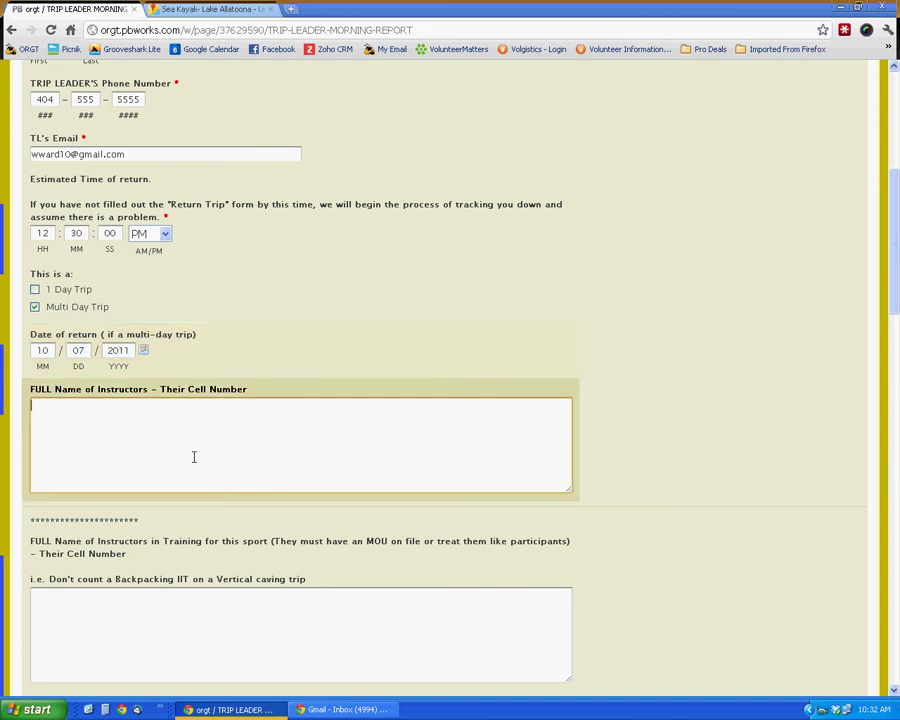
pyautogui.scroll(-1, 185, 457)
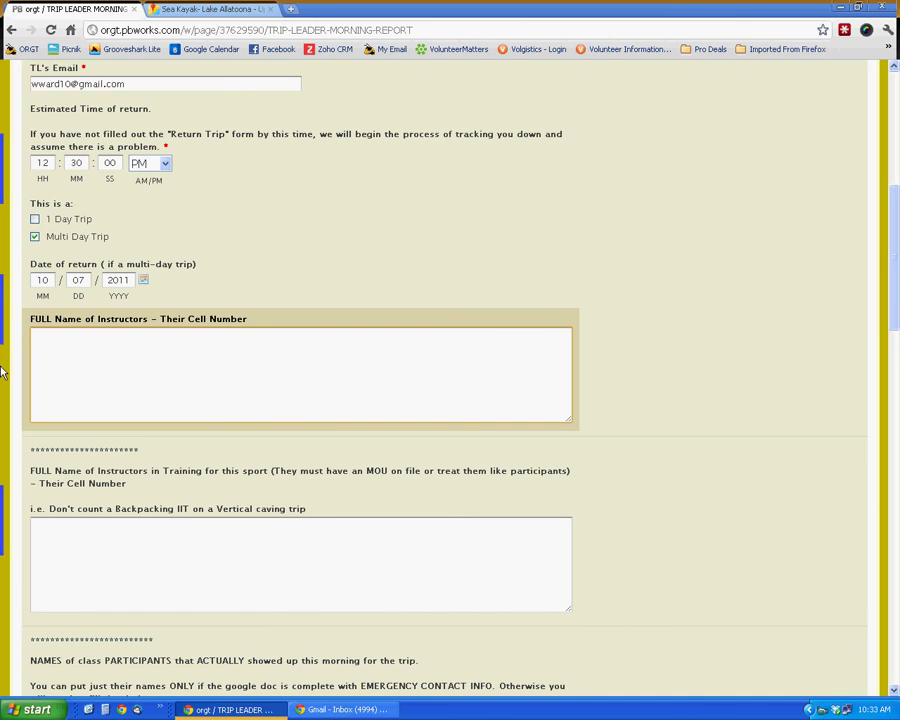
pyautogui.scroll(-3, 70, 330)
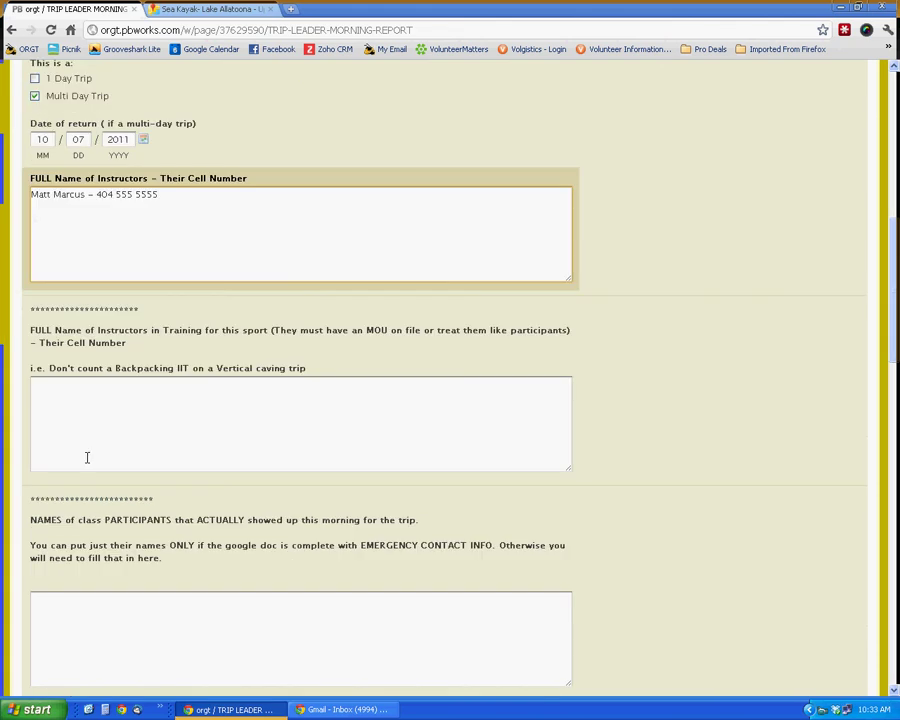
# - Enter the instructor in training's full name and cell number
pyautogui.click(190, 416)
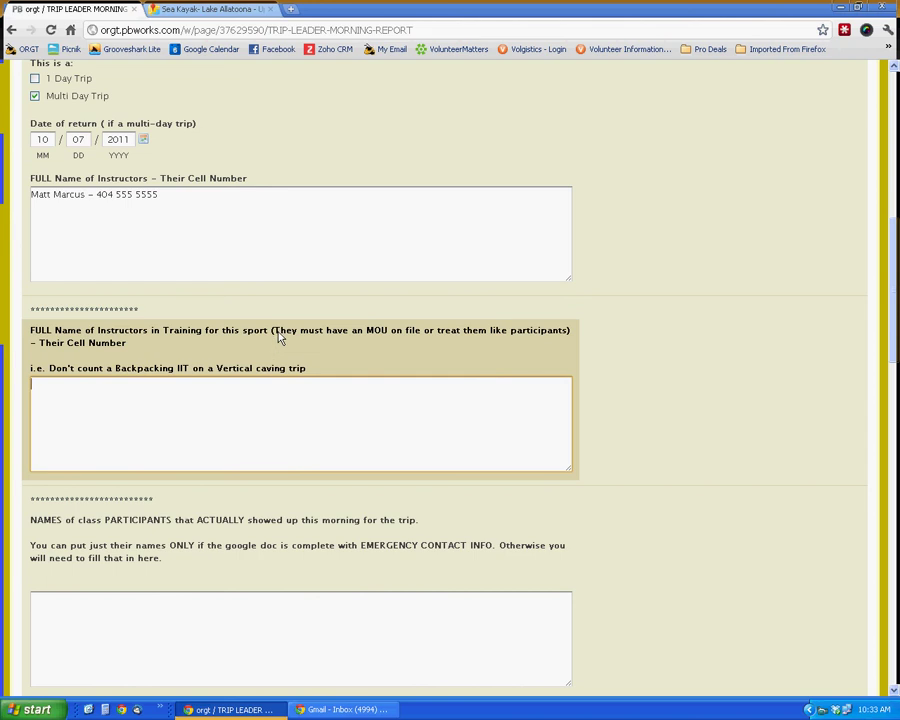
pyautogui.moveTo(274, 332); pyautogui.dragTo(426, 350)
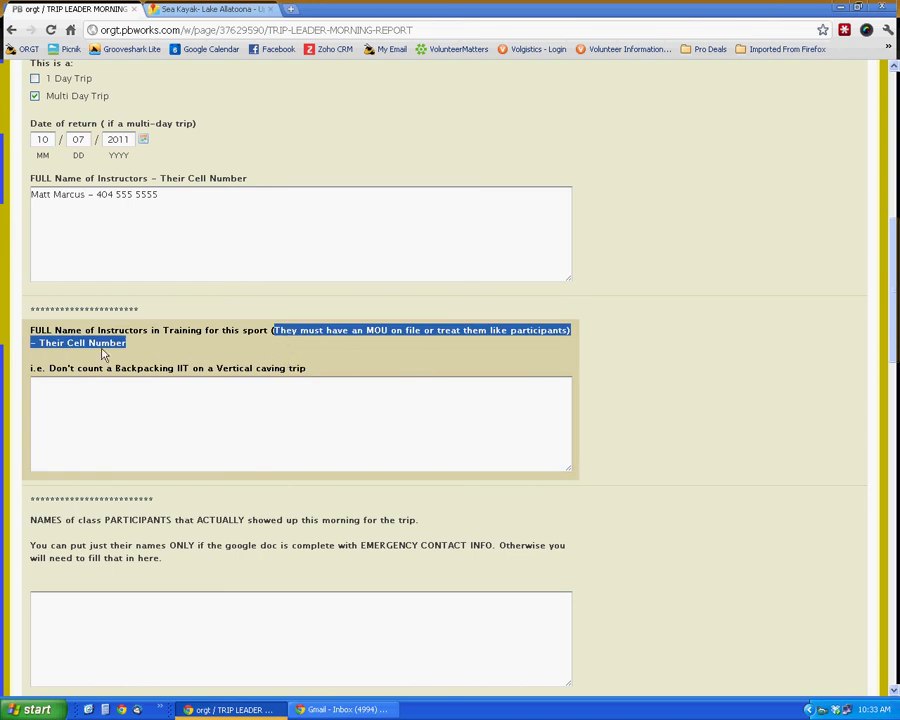
pyautogui.click(106, 396)
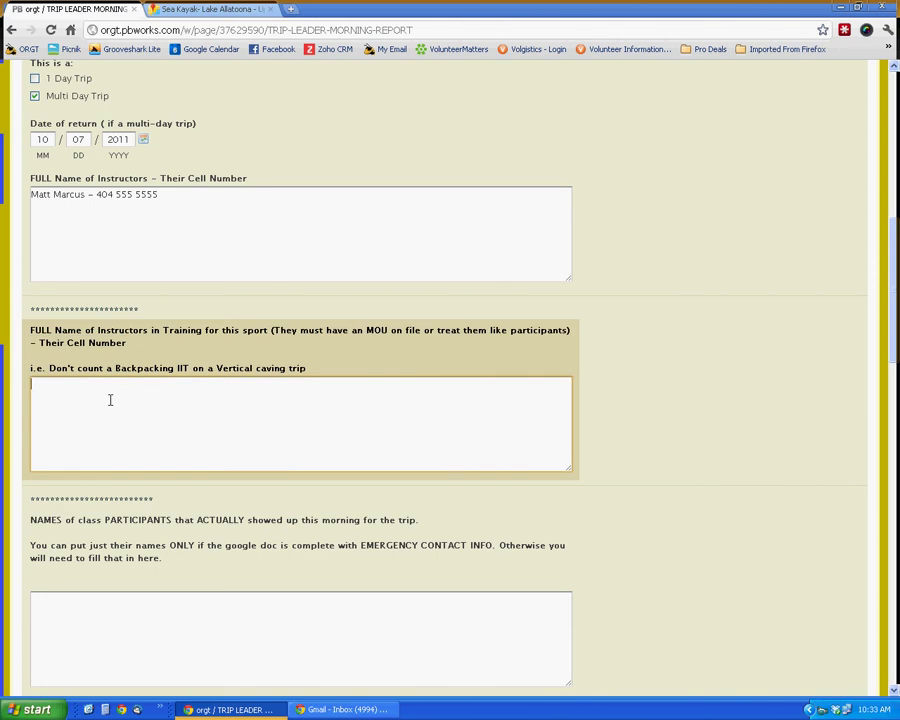
pyautogui.write('ee')
pyautogui.press('BackSpace')
pyautogui.press('BackSpace')
pyautogui.write('be')
pyautogui.write(' 404 555 ')
pyautogui.write('5555')
pyautogui.scroll(-3, 160, 420)
pyautogui.scroll(-3, 135, 430)
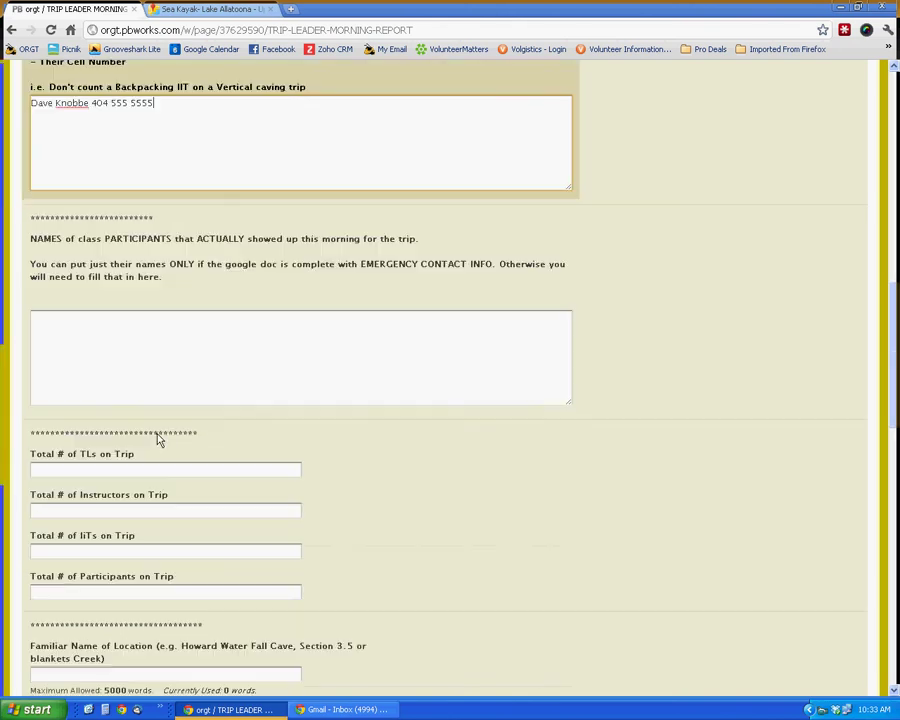
# - Enter the participant's full name in the participants field
pyautogui.click(140, 356)
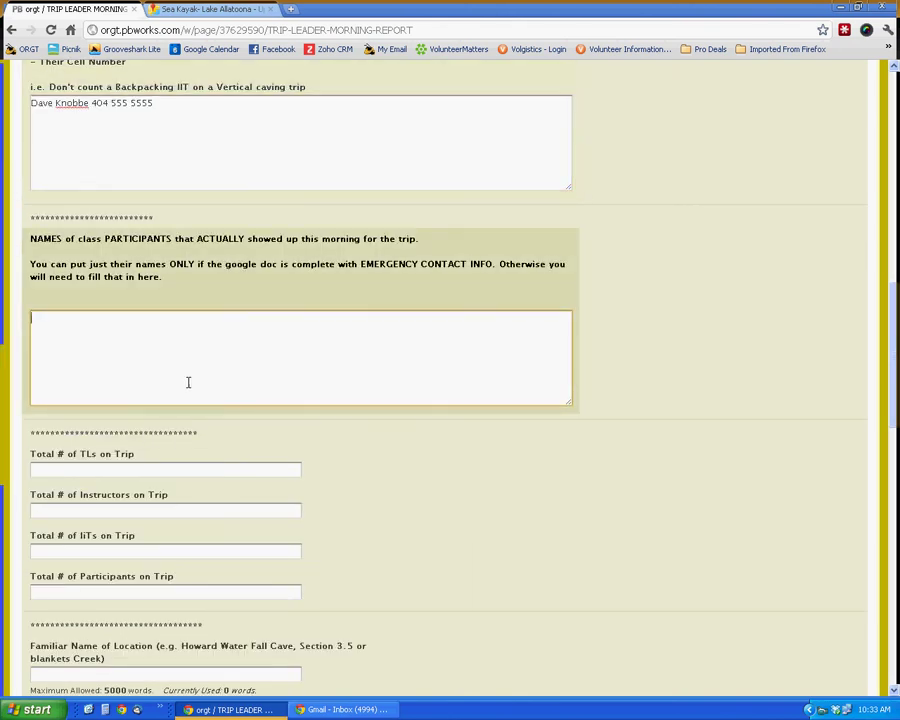
pyautogui.click(212, 248)
pyautogui.doubleClick(212, 243)
pyautogui.click(222, 350)
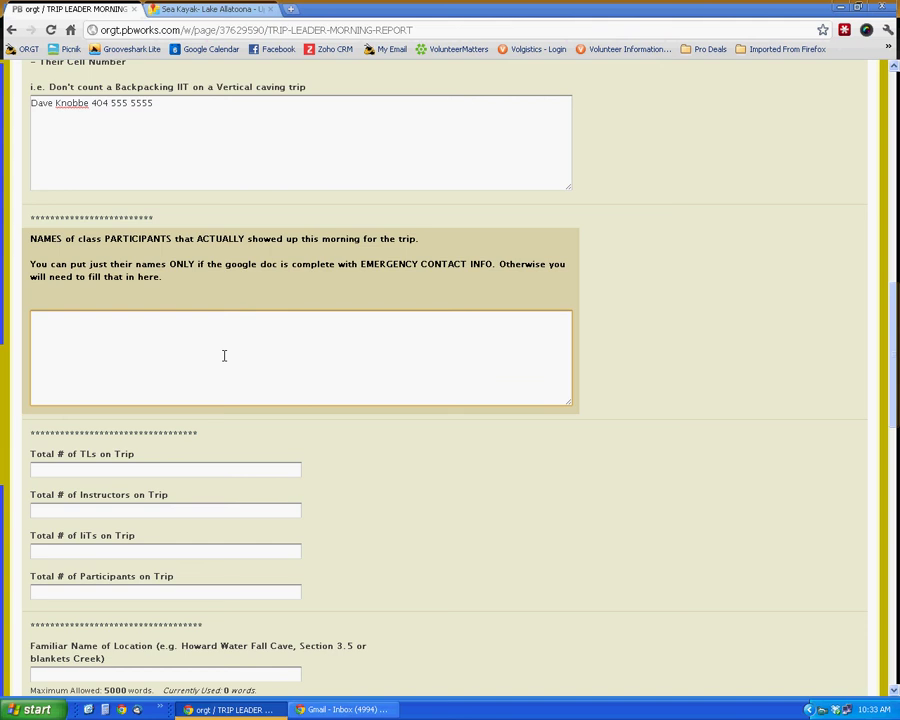
pyautogui.write('C')
pyautogui.write('eo')
pyautogui.write('rge ')
pyautogui.write('P Burdell')
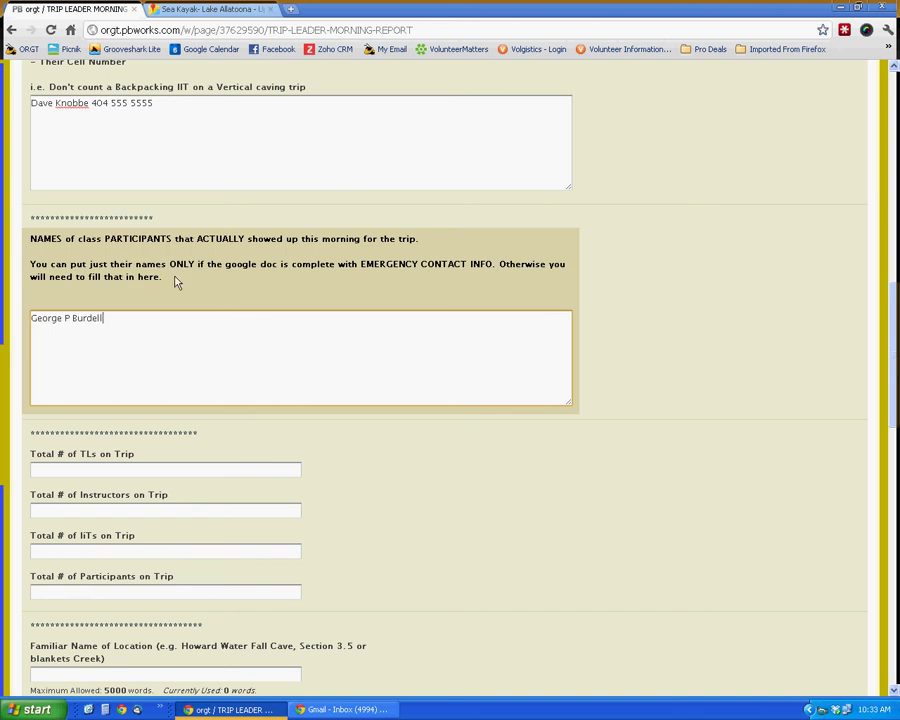
pyautogui.moveTo(361, 266); pyautogui.dragTo(494, 266)
pyautogui.click(463, 281)
pyautogui.scroll(-1, 365, 356)
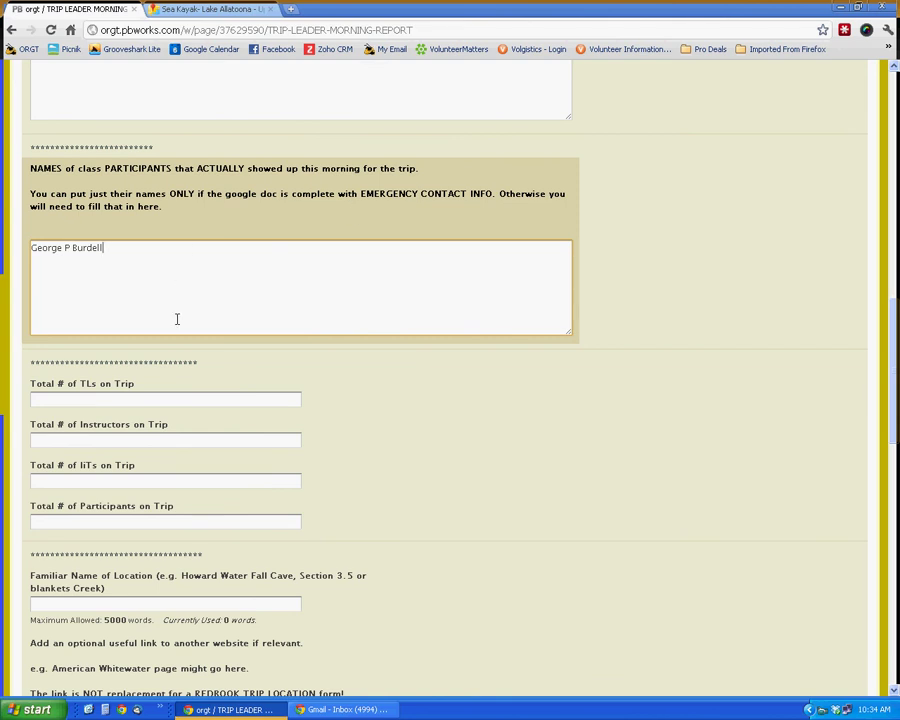
pyautogui.scroll(-1, 175, 390)
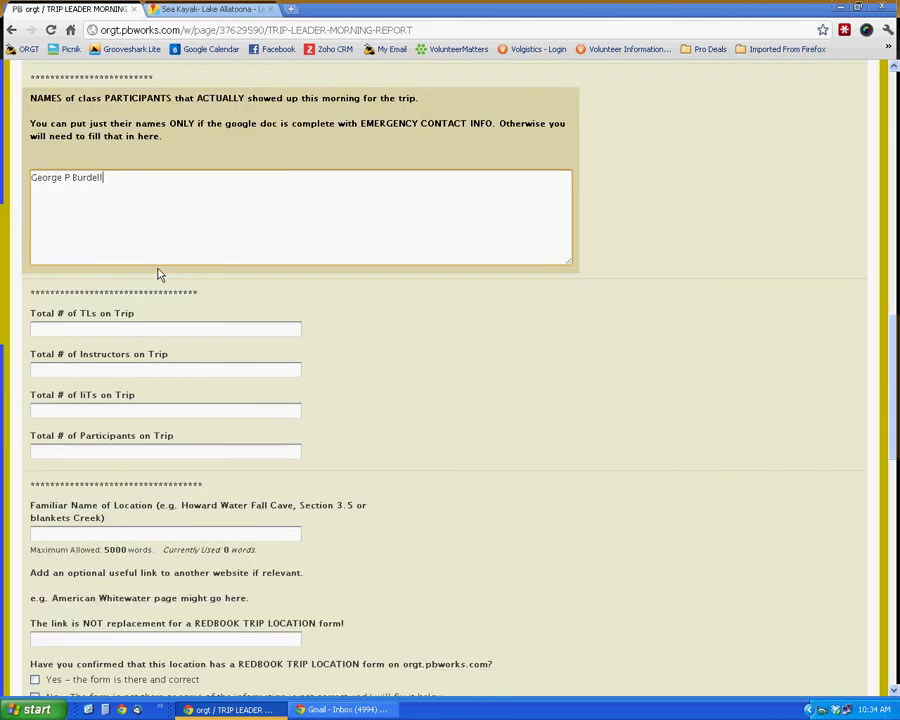
# - Enter 1 for the TLs, Instructors, IITs and Participants totals
pyautogui.click(127, 326)
pyautogui.write('1')
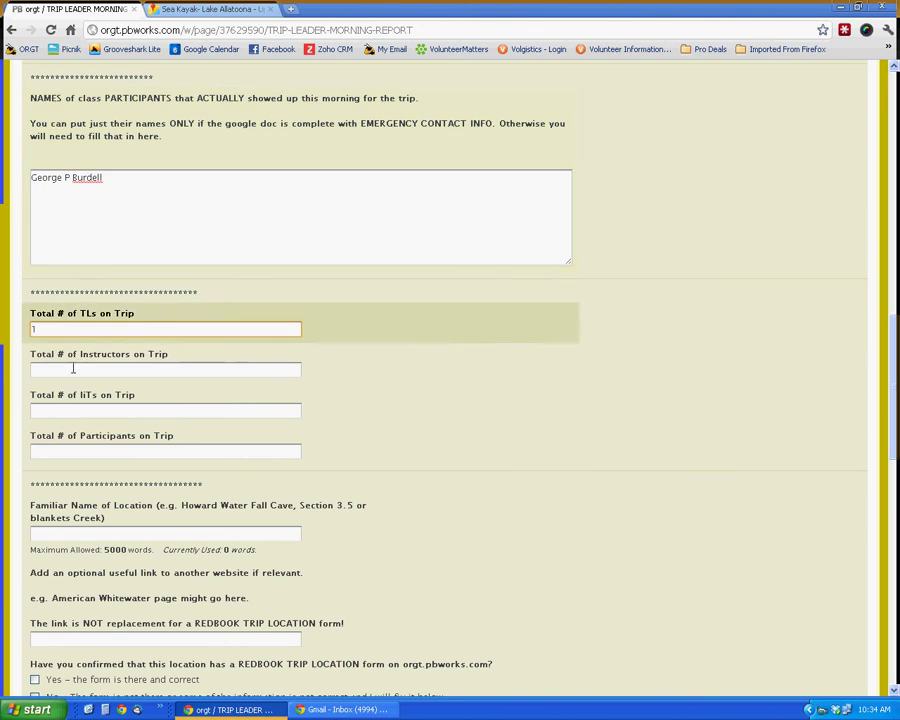
pyautogui.click(72, 368)
pyautogui.write('1')
pyautogui.click(108, 409)
pyautogui.write('1')
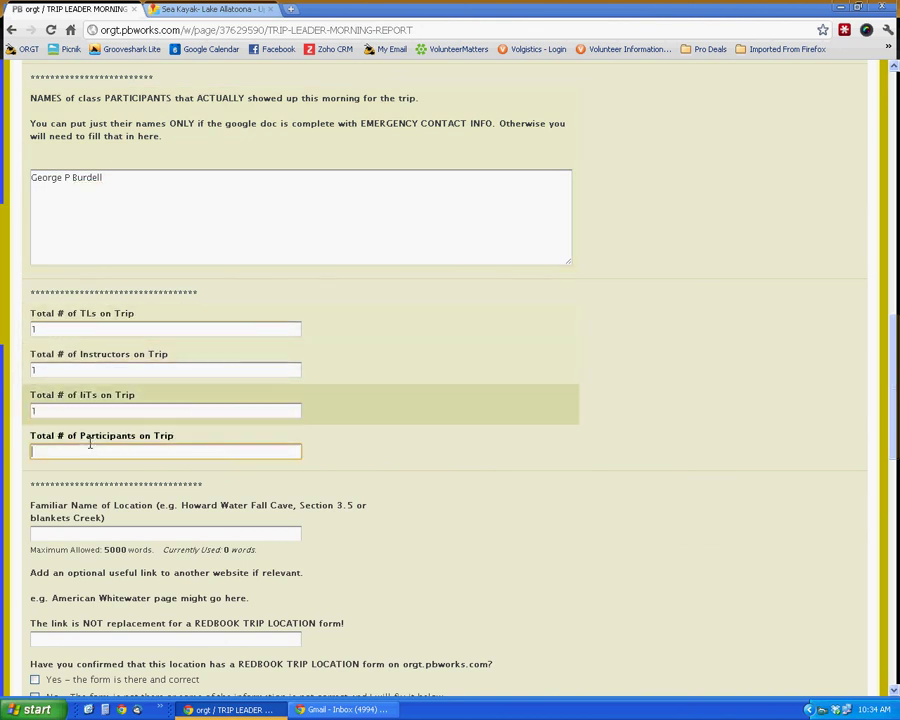
pyautogui.click(91, 450)
pyautogui.write('1')
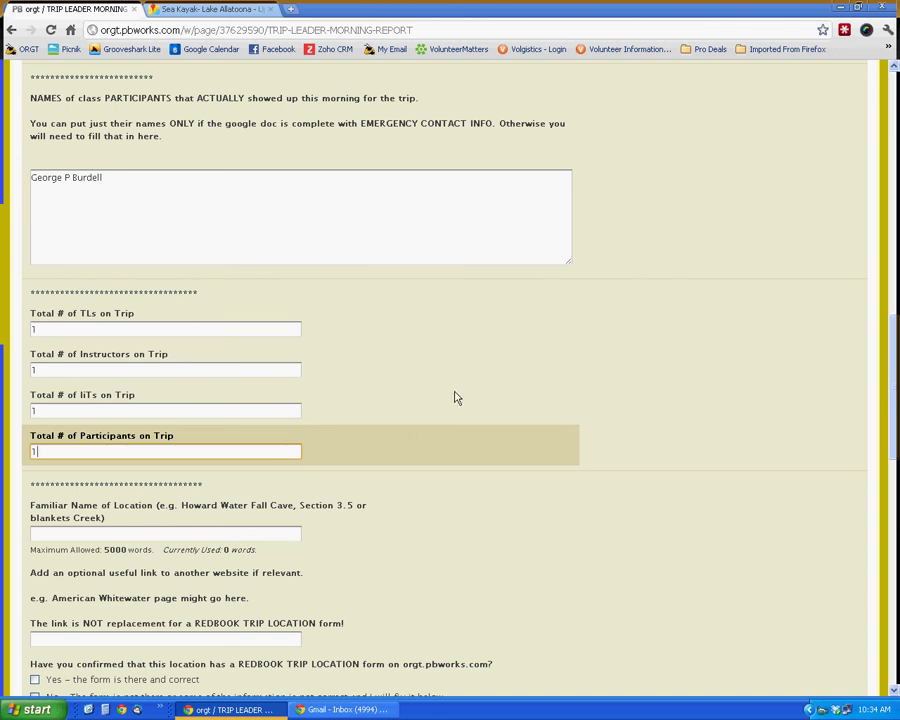
# - Recheck the TLs on Trip count, then move to the Familiar Name of Location field
pyautogui.scroll(-1, 470, 380)
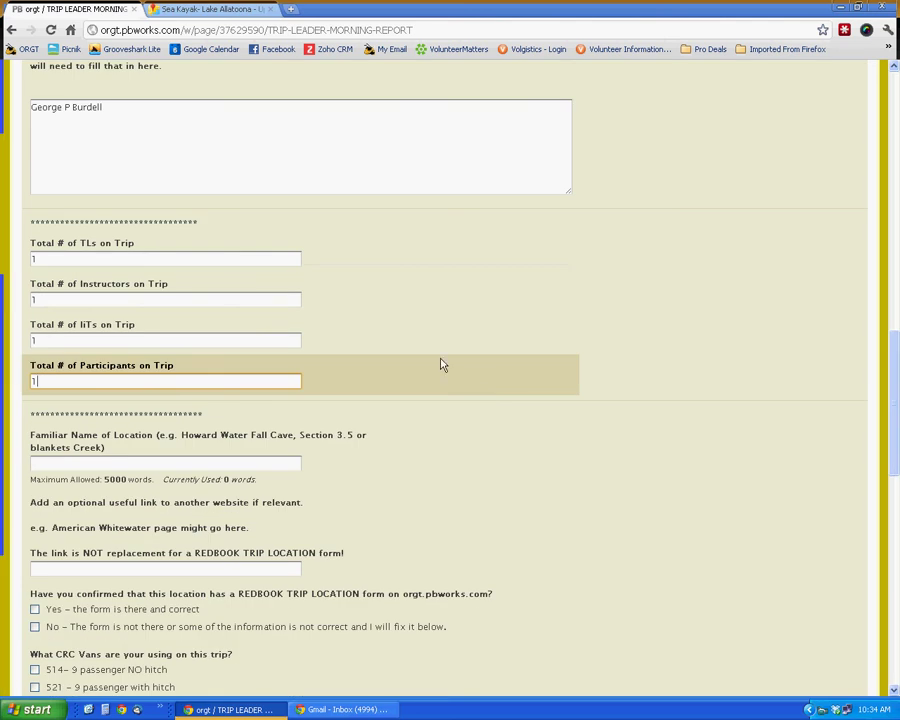
pyautogui.click(262, 257)
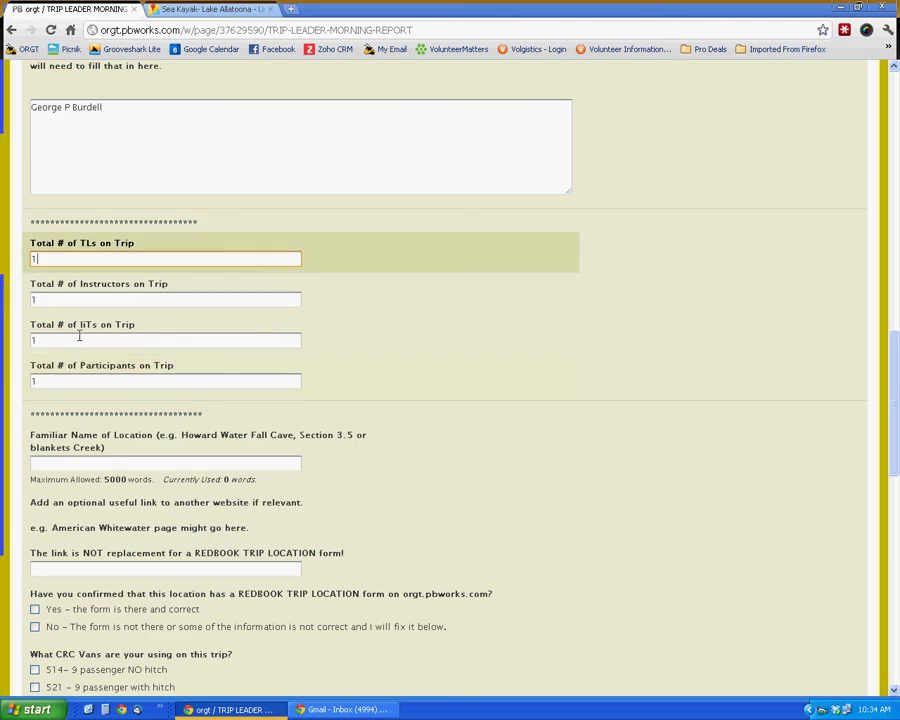
pyautogui.scroll(-1, 302, 376)
pyautogui.scroll(-1, 340, 352)
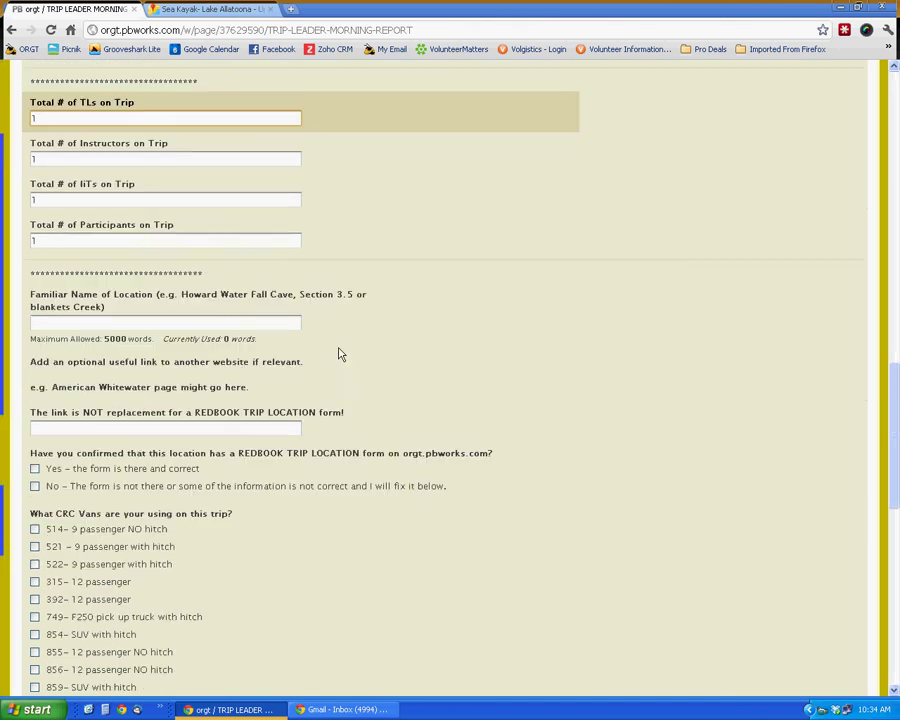
pyautogui.scroll(-1, 337, 345)
pyautogui.click(250, 251)
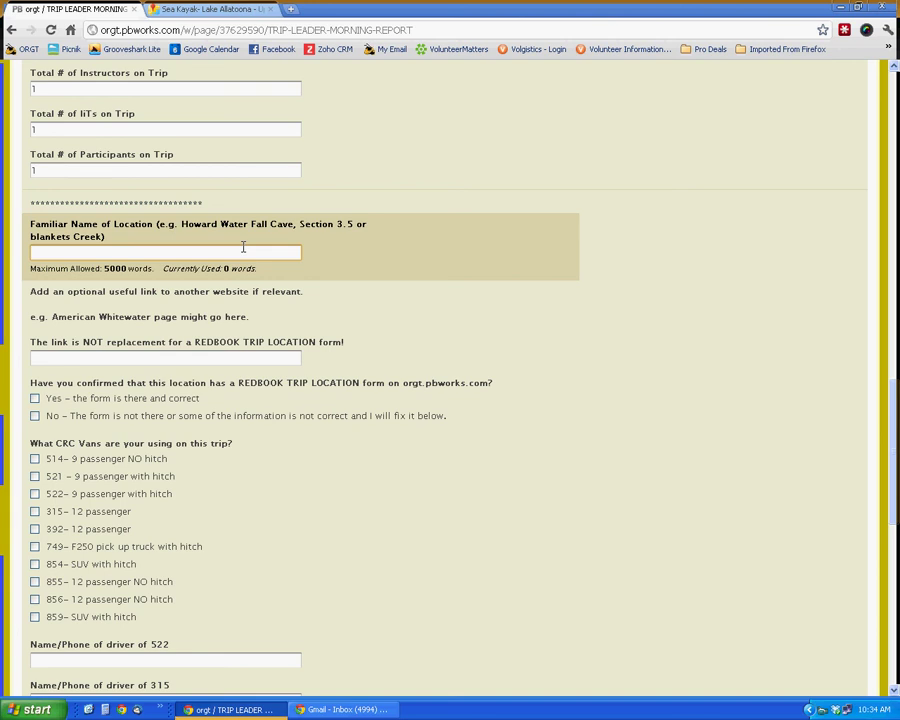
# - Enter 'Upper Chattahoocee' as the familiar location name, correcting the mistyped letters
pyautogui.write('Upper')
pyautogui.write(' Chaa')
pyautogui.press('BackSpace')
pyautogui.press('BackSpace')
pyautogui.write('ttahoocee')
# - Move to the optional useful link field and highlight its note that links don't replace REDBOOK
pyautogui.scroll(-1, 190, 285)
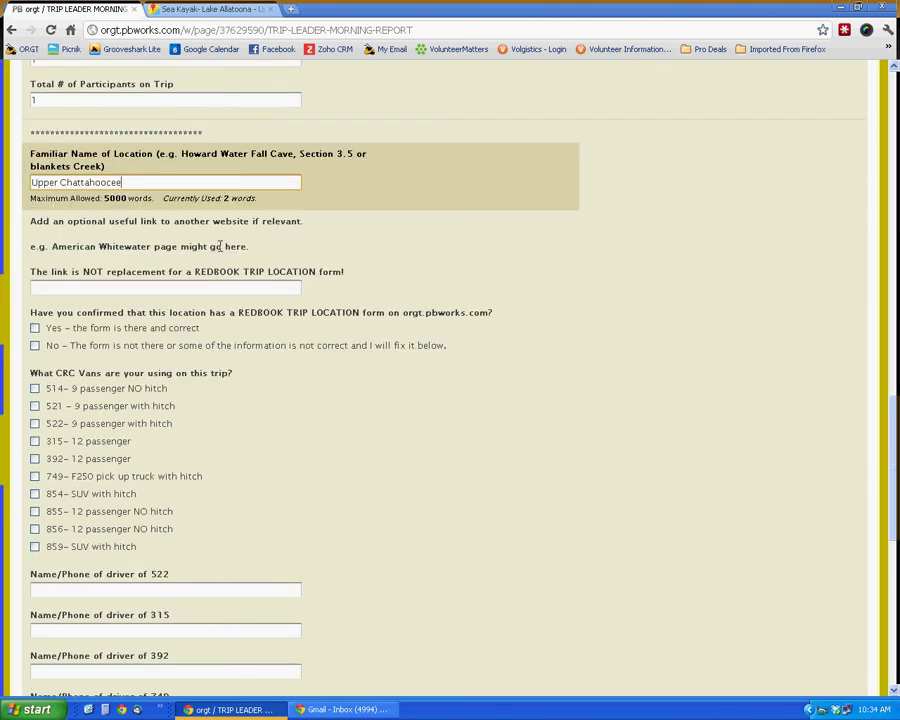
pyautogui.scroll(-1, 205, 244)
pyautogui.click(57, 214)
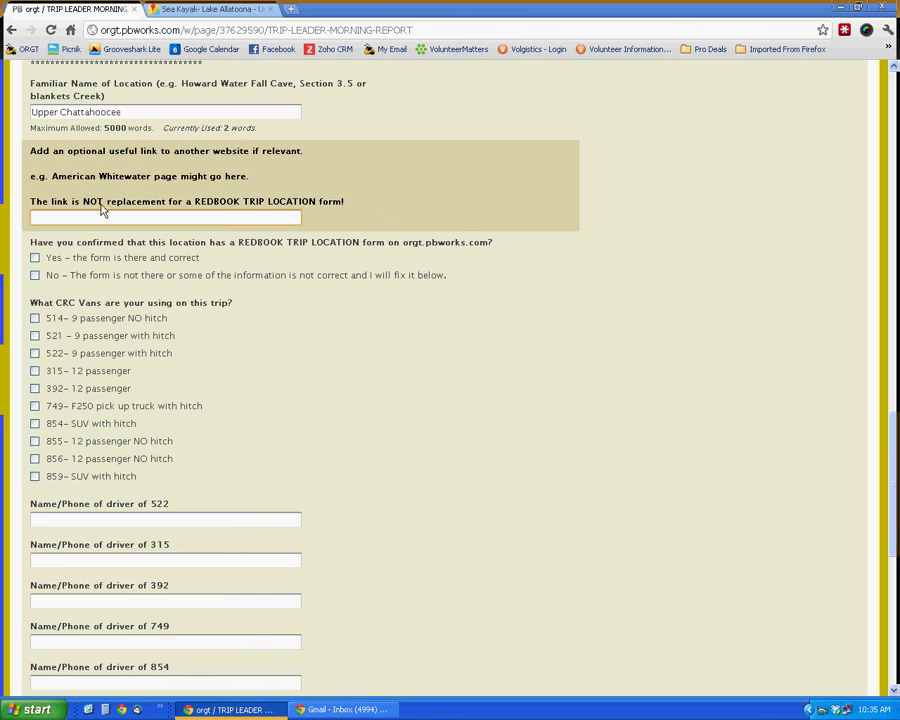
pyautogui.moveTo(88, 205); pyautogui.dragTo(359, 208)
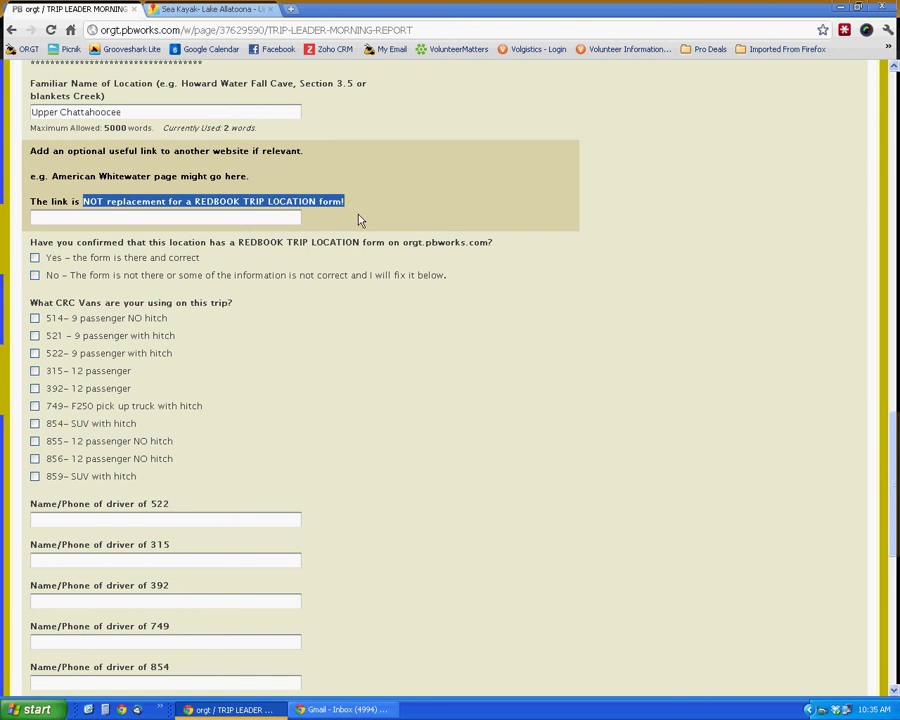
pyautogui.scroll(-1, 390, 212)
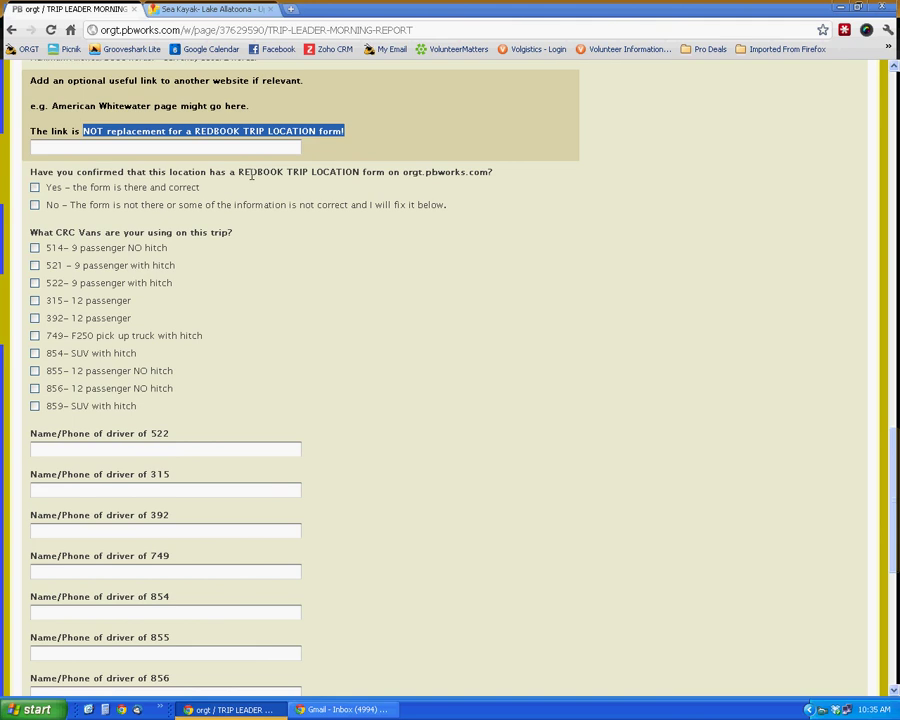
# - Change the REDBOOK trip location form answer from Yes to No
pyautogui.click(35, 188)
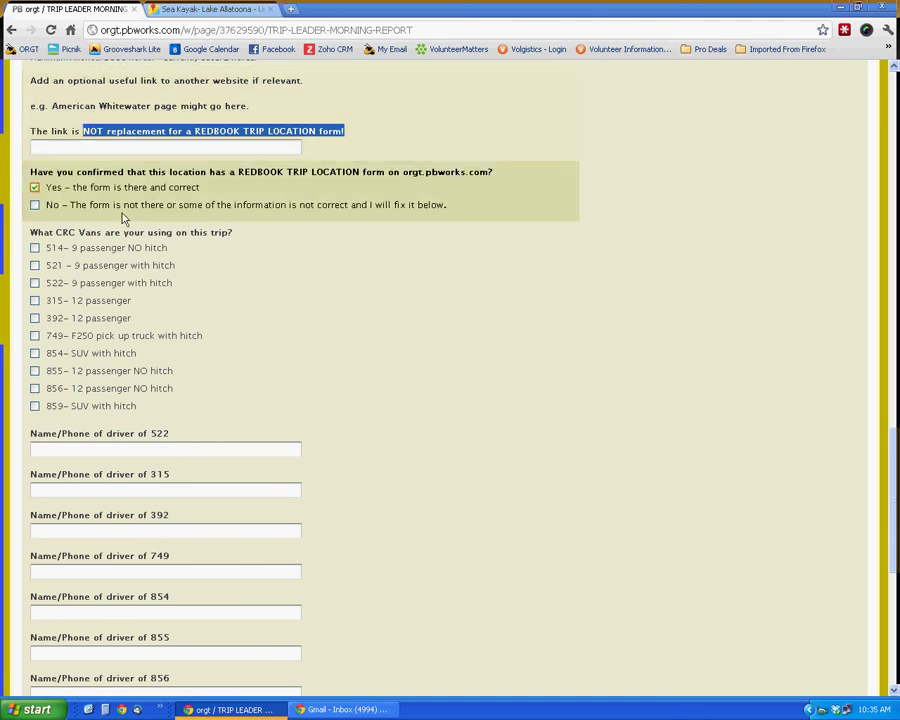
pyautogui.scroll(-1, 340, 275)
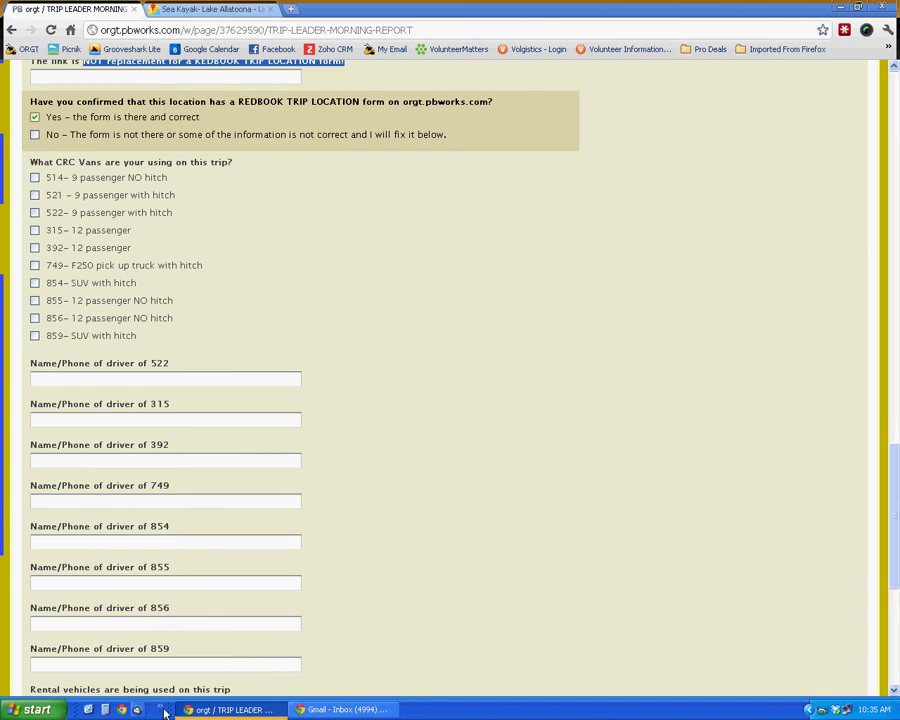
pyautogui.click(35, 135)
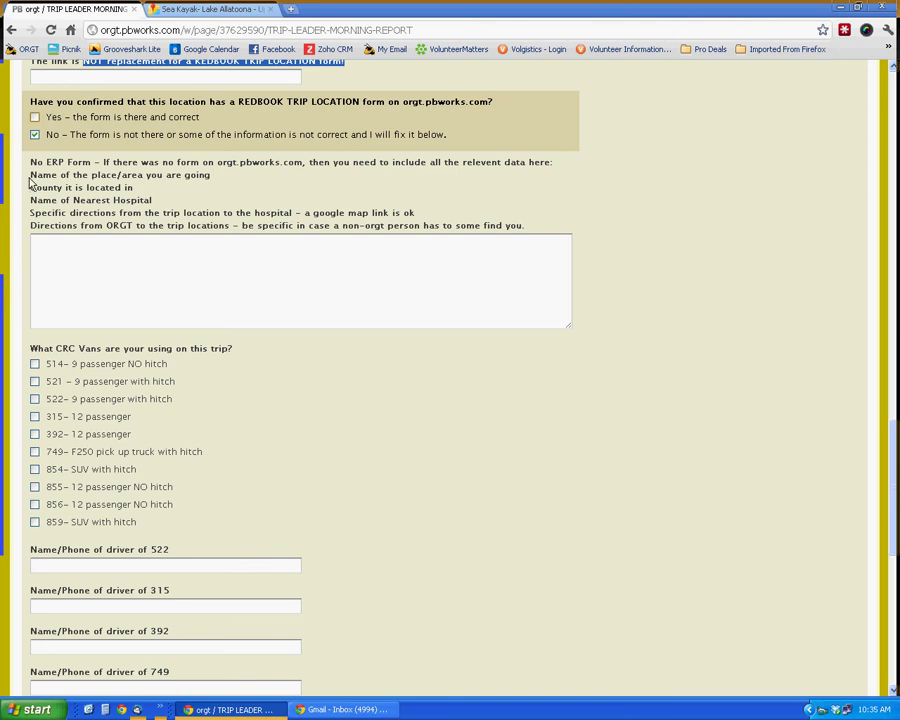
# - Highlight the place name, county and nearest hospital requirements, then start the No ERP Form details
pyautogui.moveTo(36, 175); pyautogui.dragTo(249, 170)
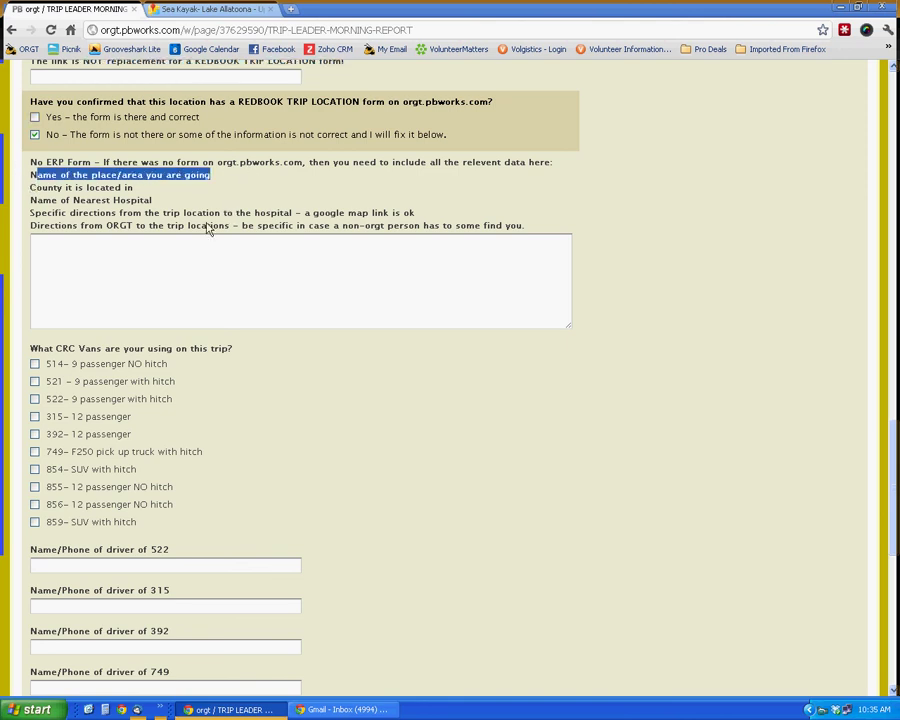
pyautogui.moveTo(129, 190)
pyautogui.mouseDown()
pyautogui.moveTo(33, 189)
pyautogui.moveTo(160, 213)
pyautogui.moveTo(152, 200)
pyautogui.mouseUp()
pyautogui.click(30, 200)
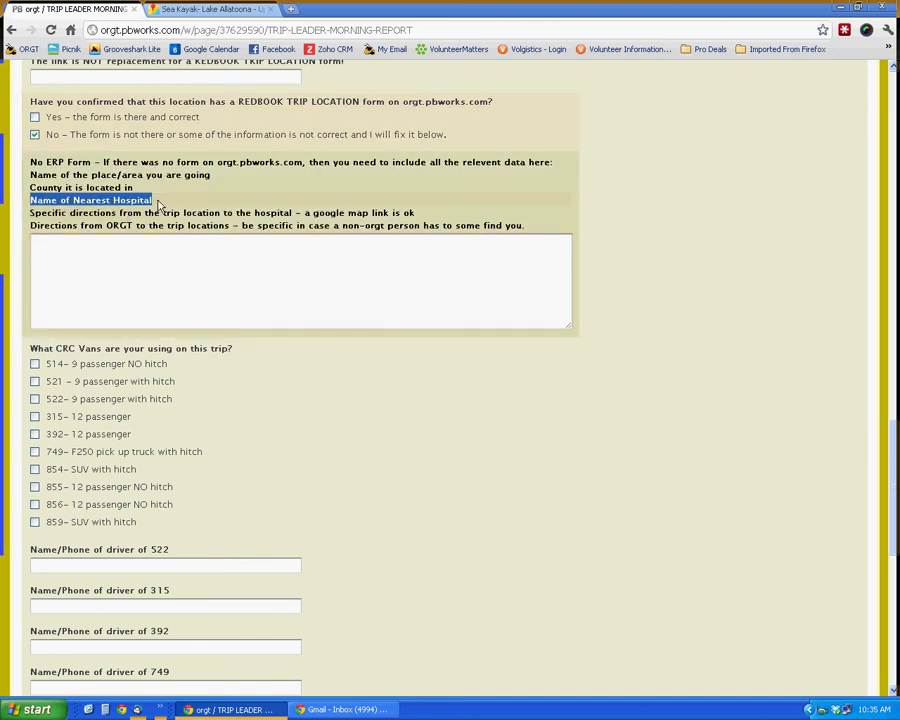
pyautogui.click(137, 228)
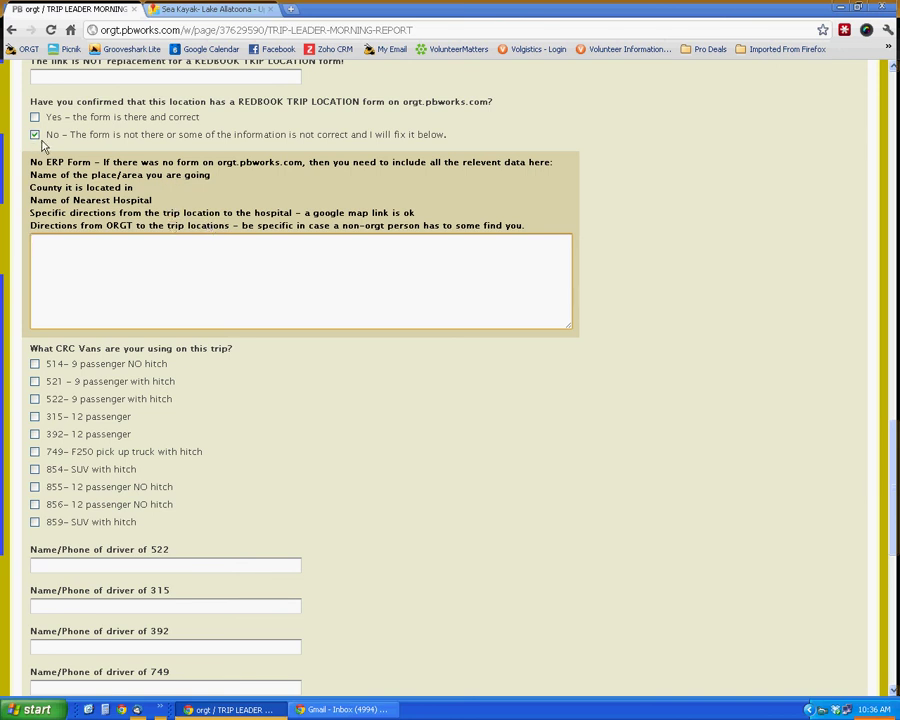
pyautogui.scroll(-2, 100, 190)
# - Check CRC vans 521 and 522 and begin the van 522 driver name/phone entry
pyautogui.scroll(-3, 100, 200)
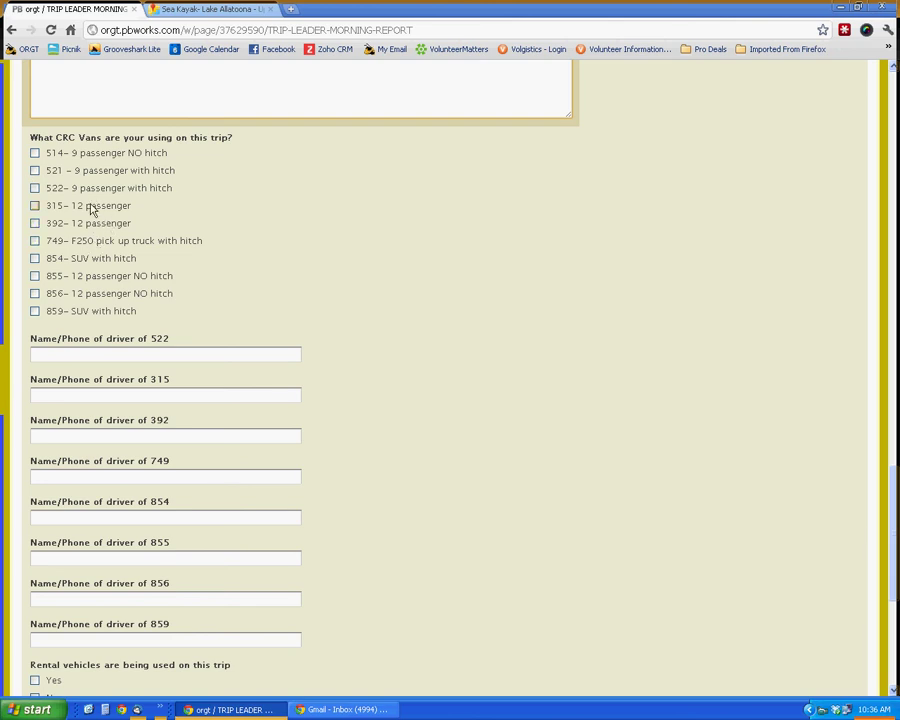
pyautogui.click(35, 170)
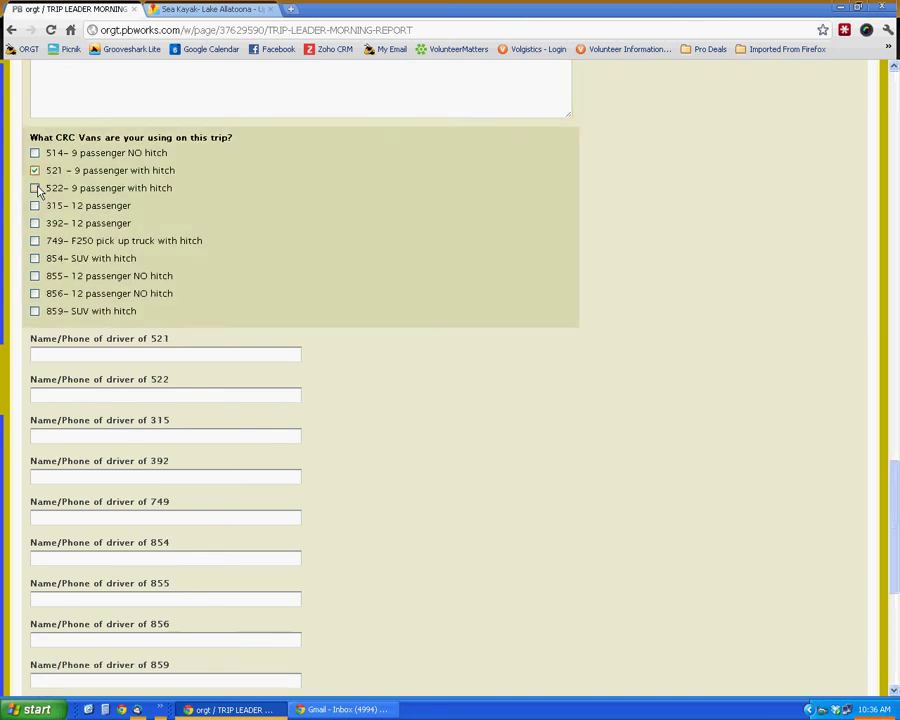
pyautogui.click(35, 188)
pyautogui.scroll(-1, 280, 290)
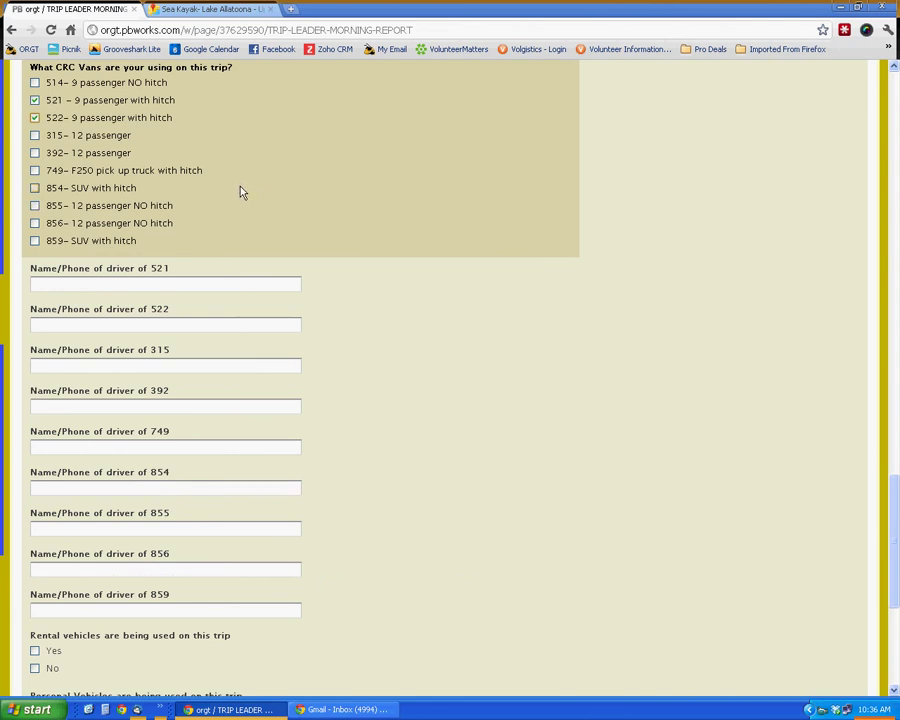
pyautogui.scroll(-1, 282, 180)
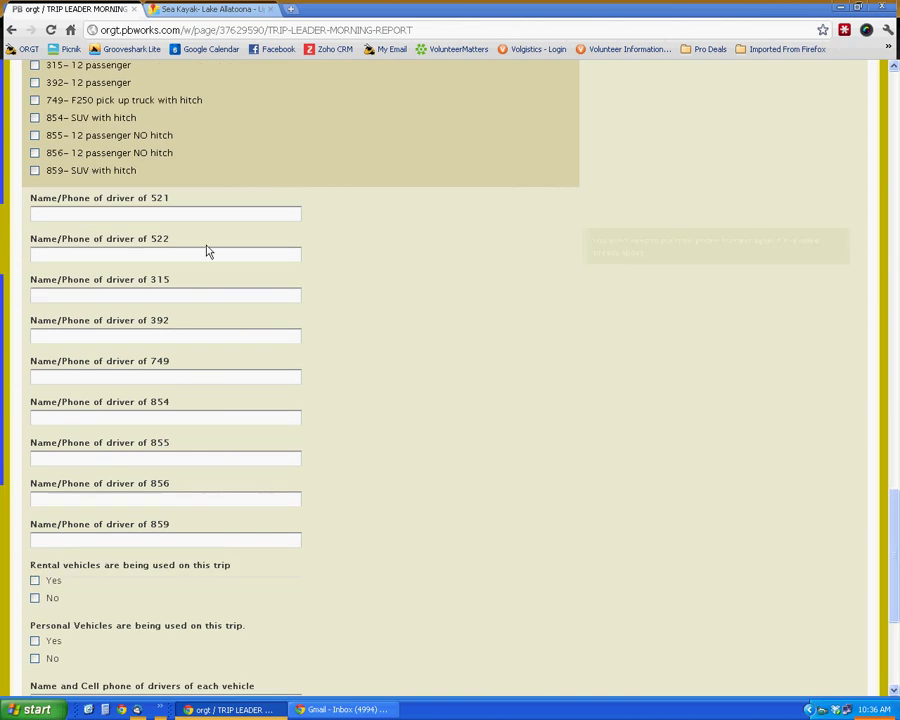
pyautogui.click(166, 254)
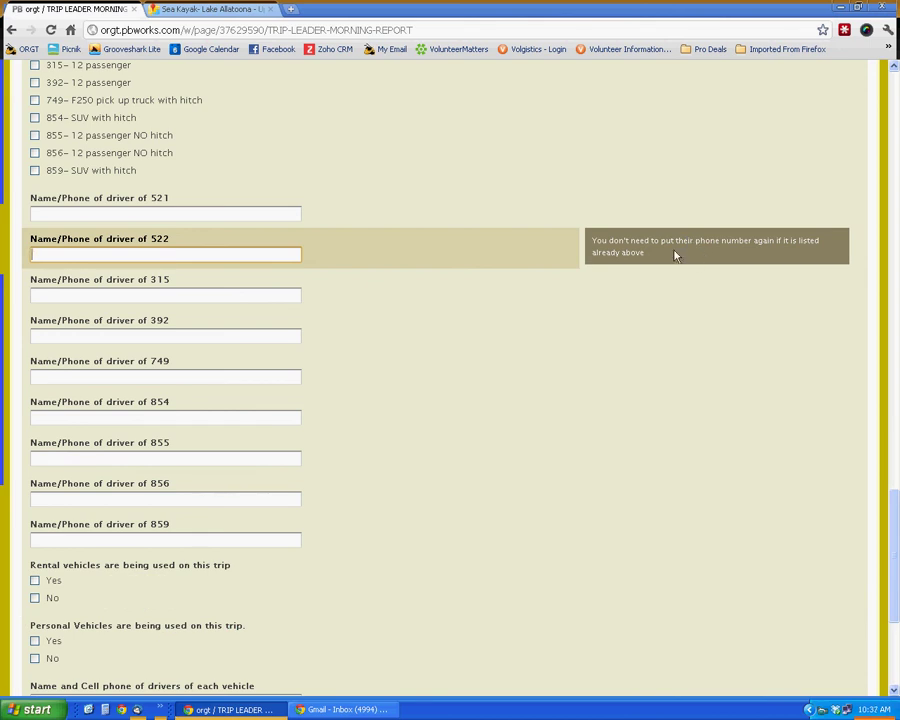
pyautogui.scroll(-2, 500, 260)
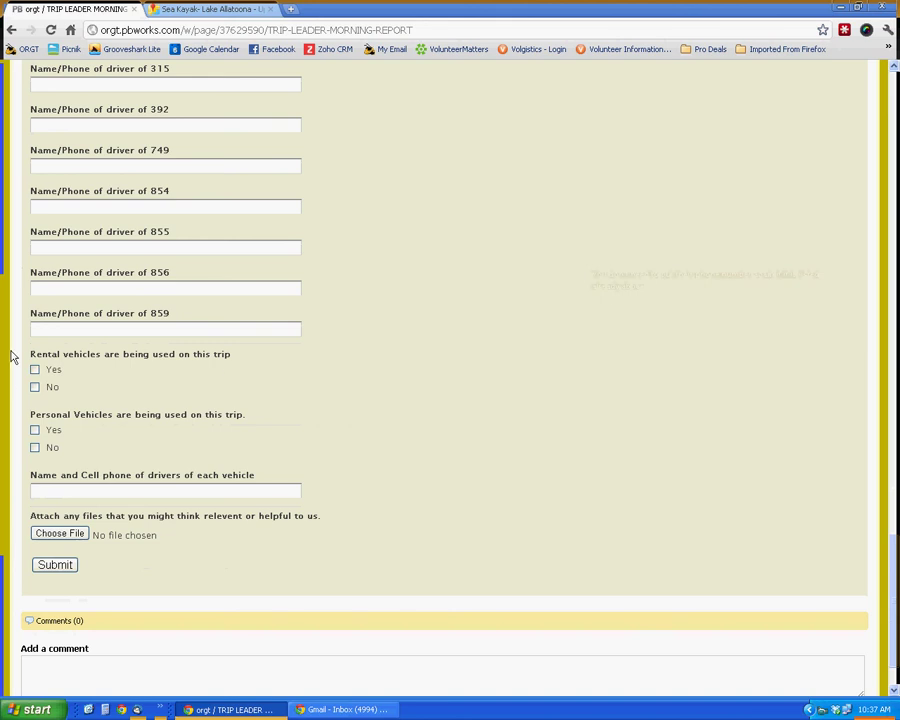
pyautogui.click(35, 370)
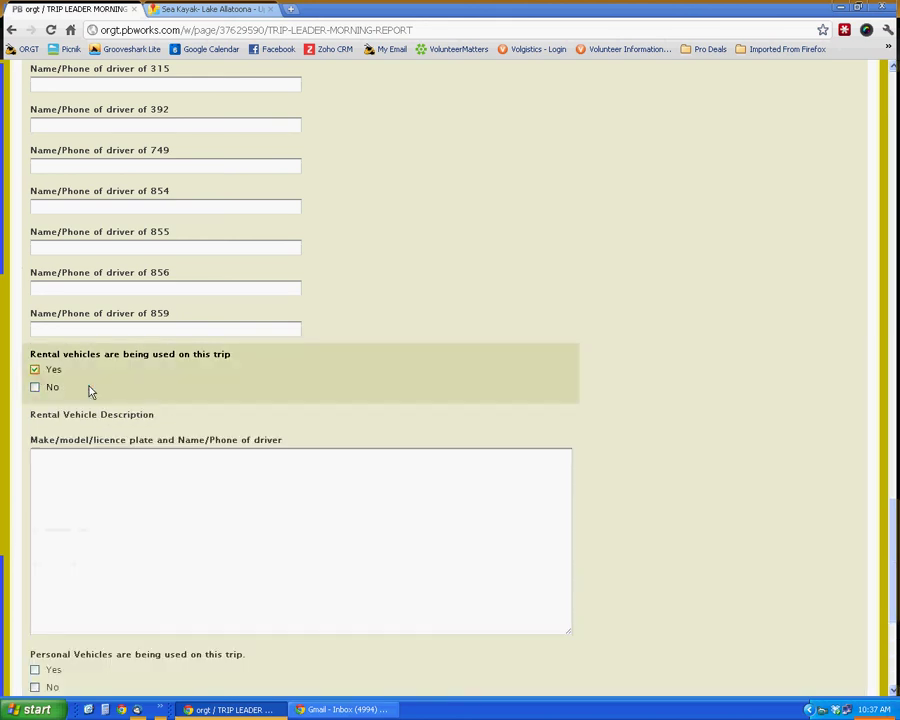
pyautogui.scroll(-1, 208, 400)
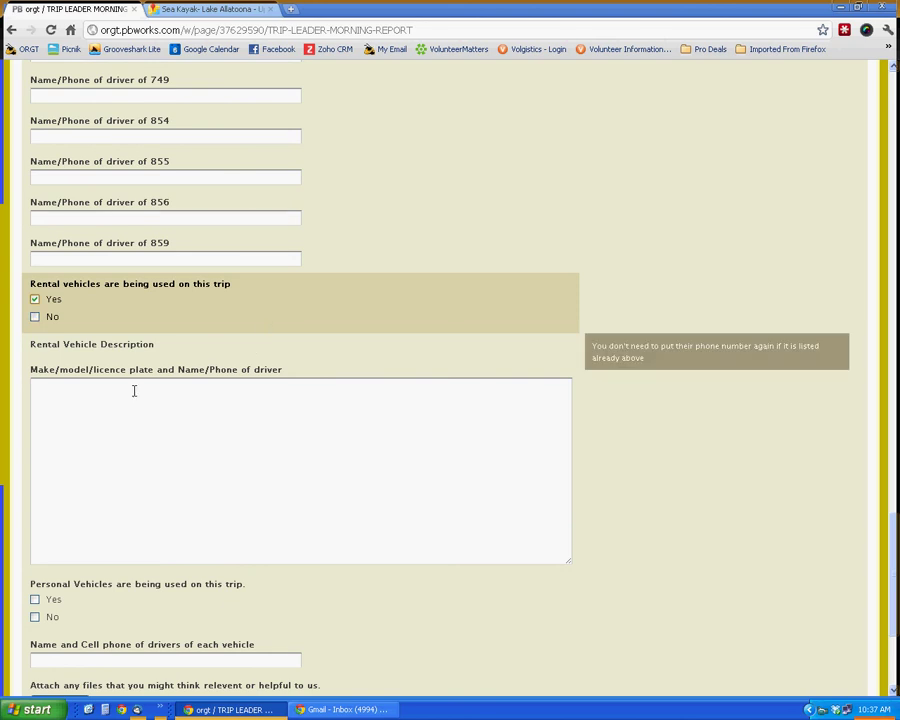
pyautogui.moveTo(288, 440)
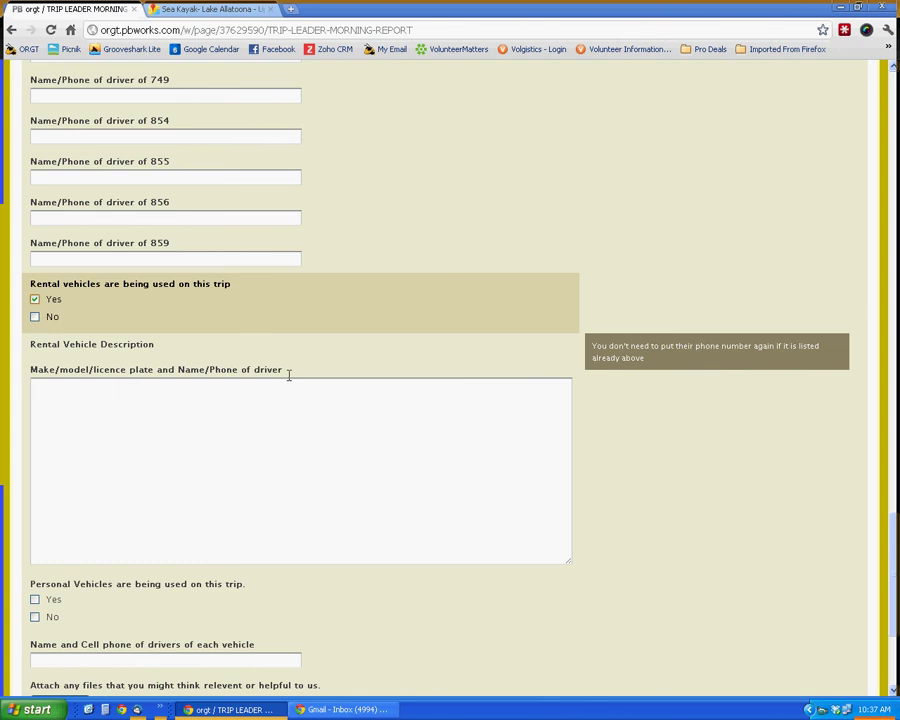
pyautogui.scroll(-1, 287, 380)
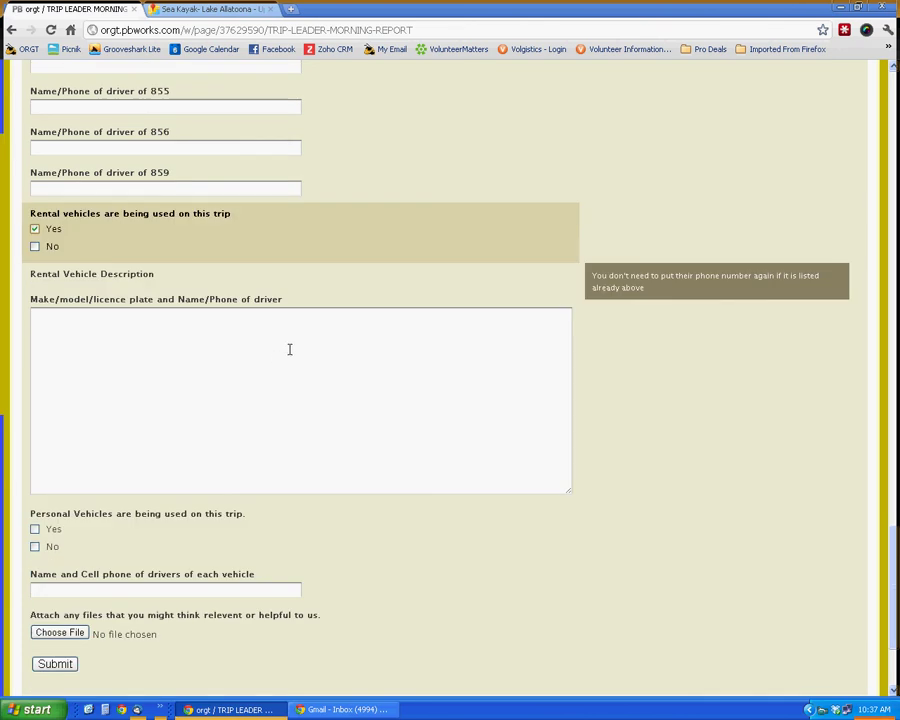
pyautogui.scroll(-1, 311, 331)
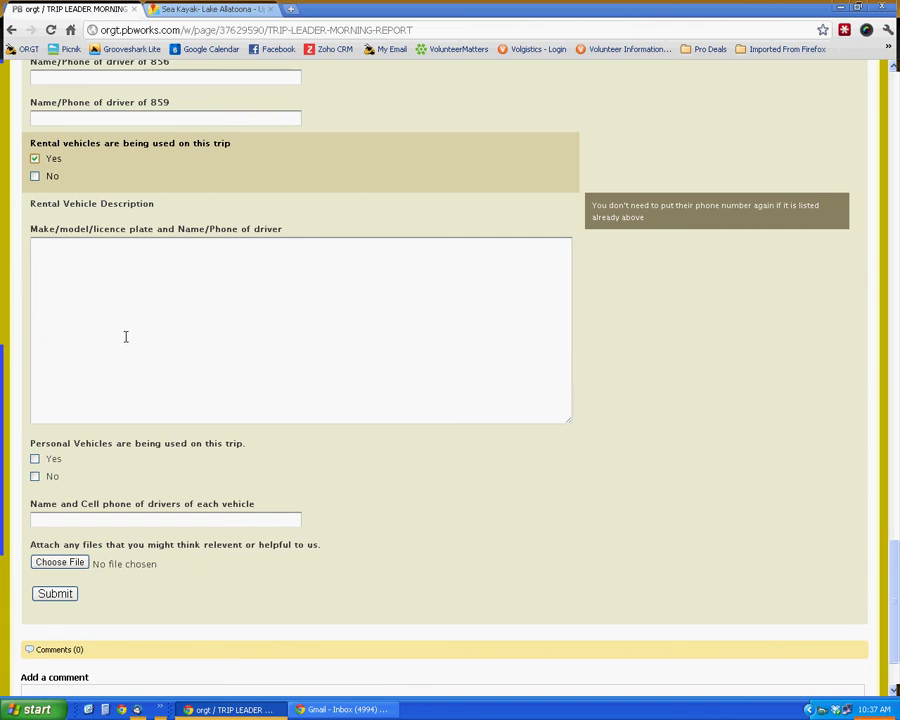
pyautogui.scroll(-1, 119, 314)
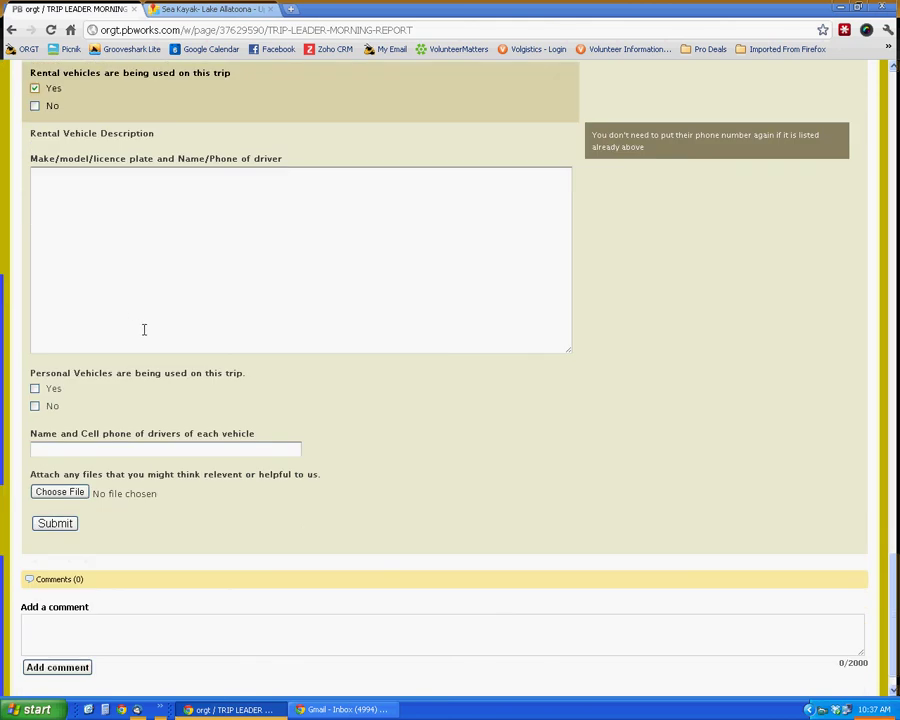
# - Mark Yes for personal vehicles used on this trip and select the driver details label
pyautogui.click(35, 388)
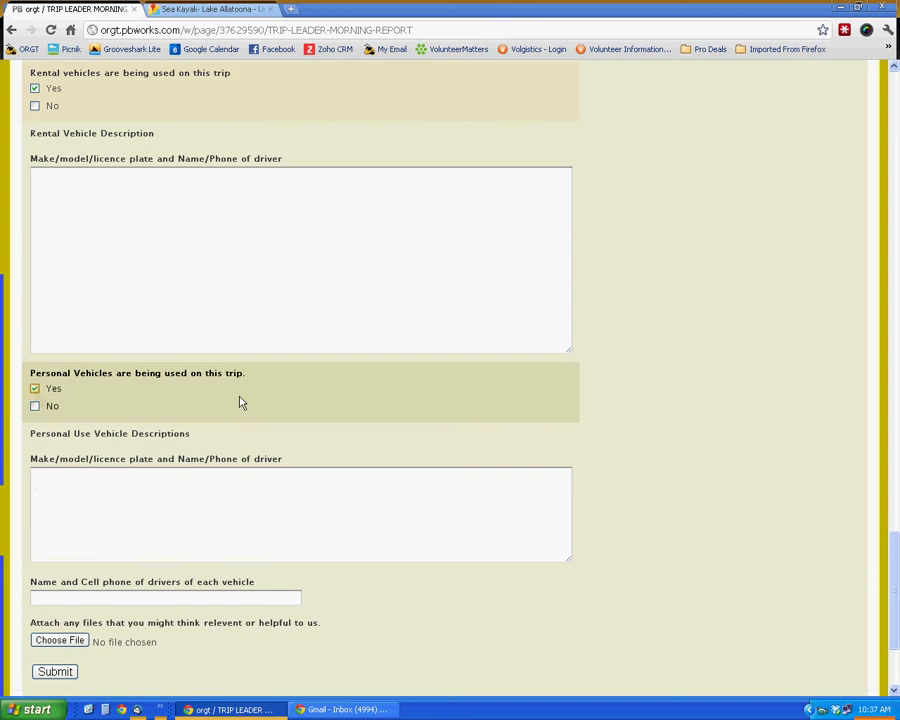
pyautogui.scroll(-1, 243, 404)
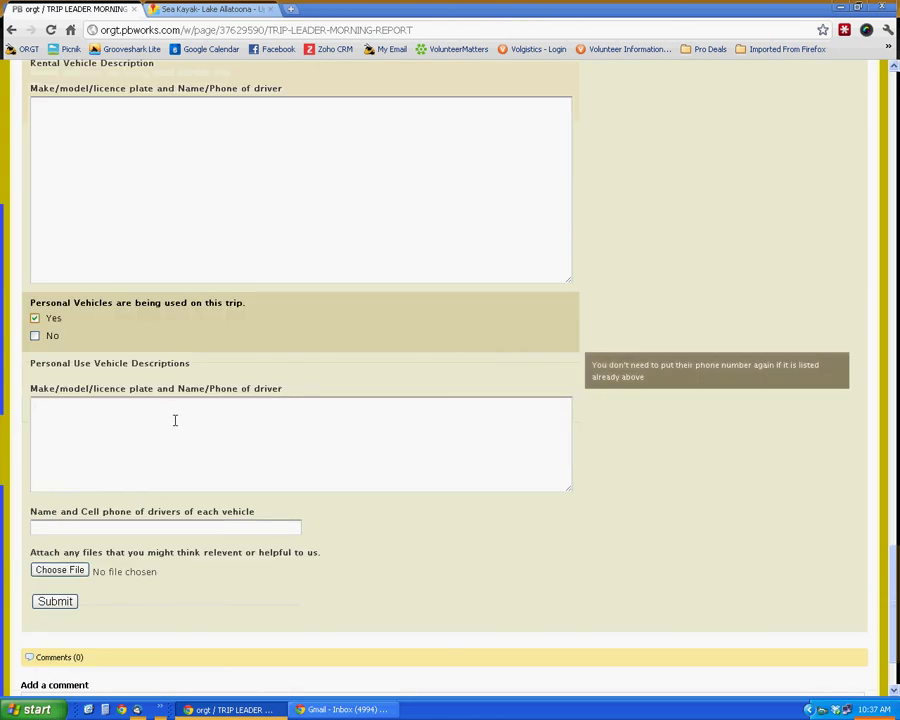
pyautogui.moveTo(30, 395); pyautogui.dragTo(223, 404)
pyautogui.moveTo(315, 397); pyautogui.dragTo(307, 388)
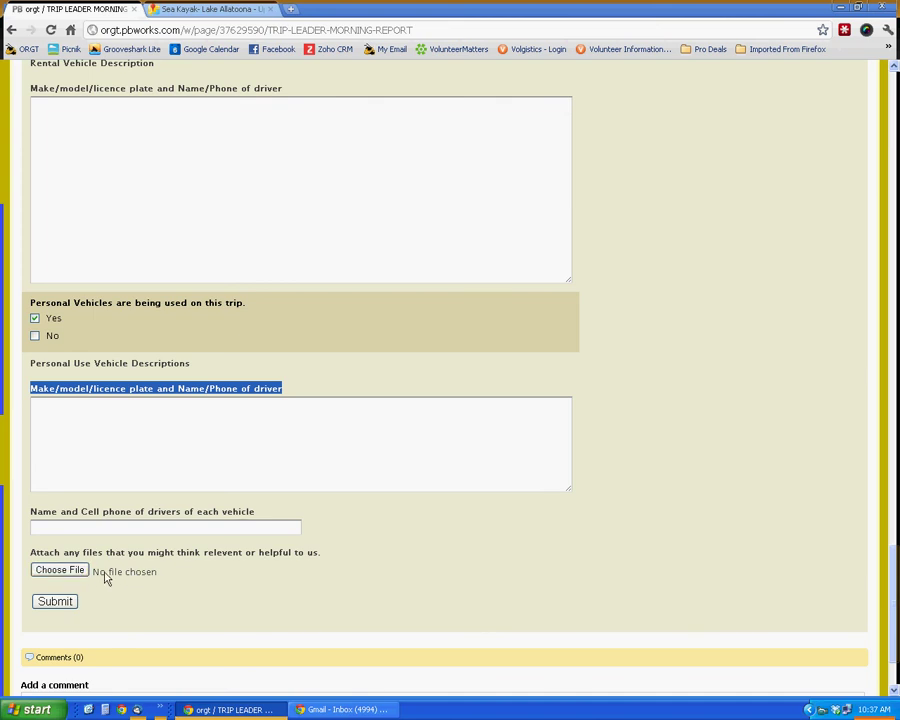
pyautogui.click(87, 577)
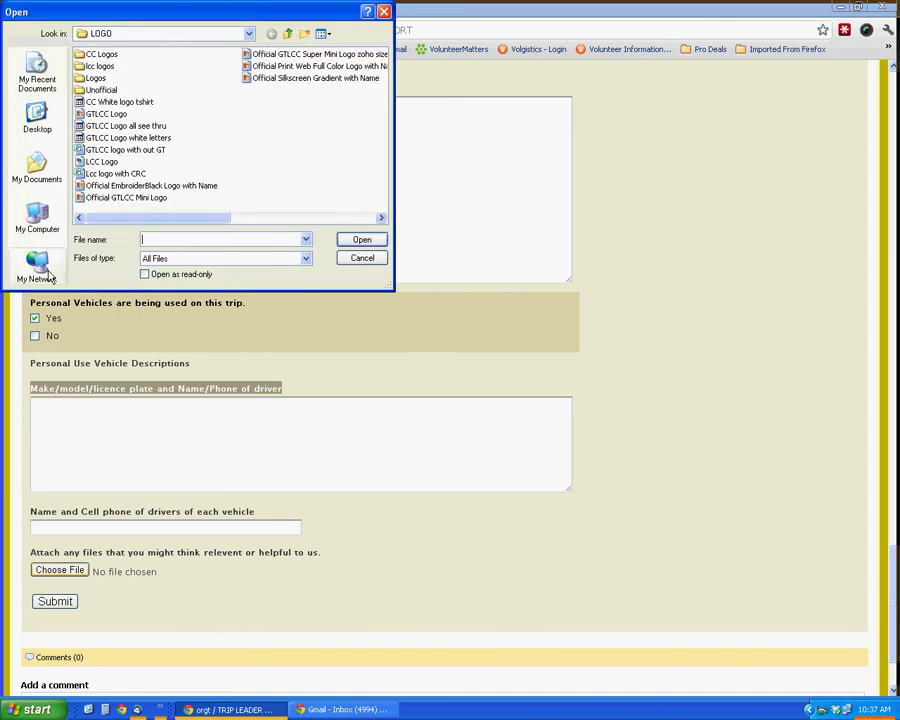
pyautogui.click(355, 258)
pyautogui.click(311, 392)
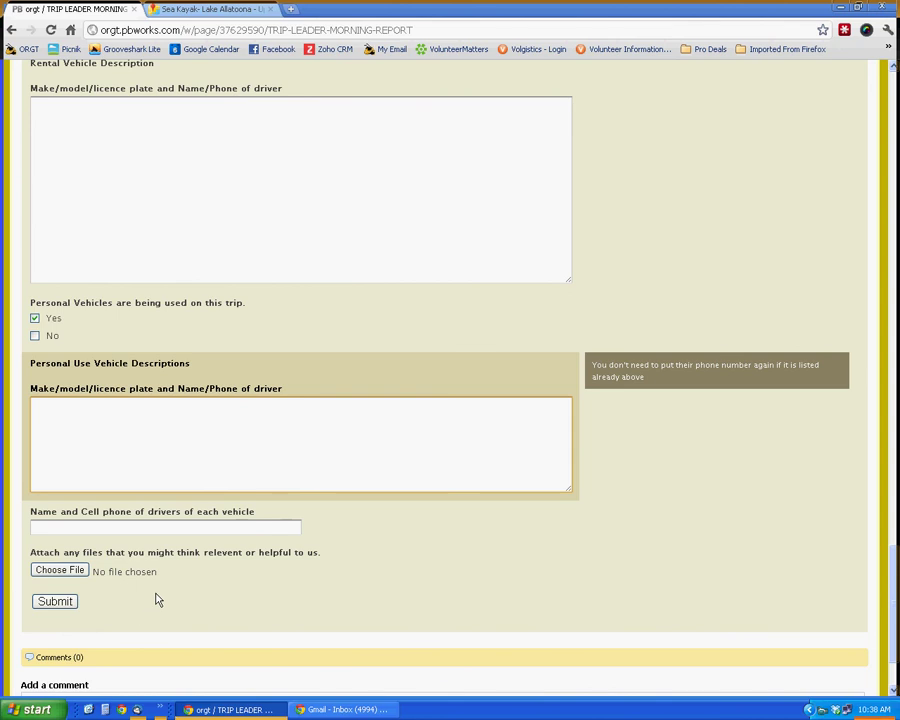
# - Switch both personal and rental vehicle answers to No and submit the morning report
pyautogui.click(35, 336)
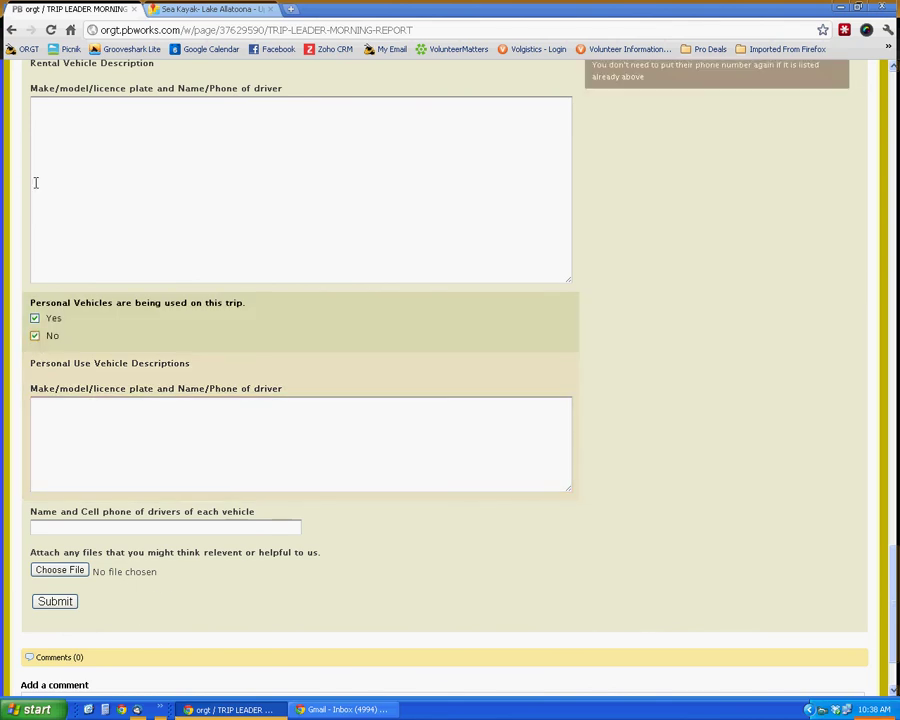
pyautogui.click(35, 318)
pyautogui.scroll(1, 60, 100)
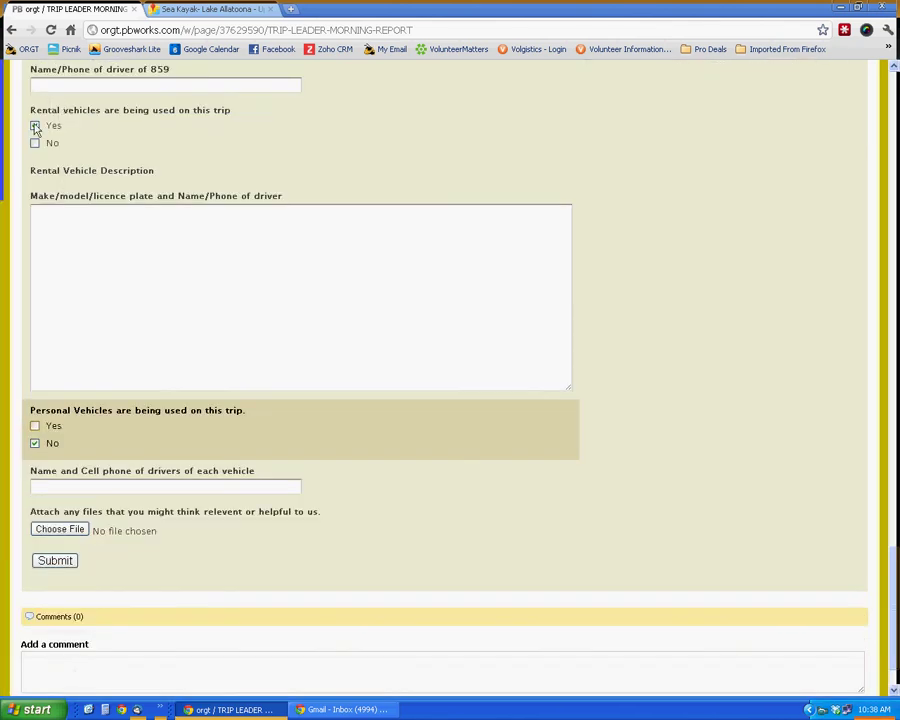
pyautogui.click(35, 126)
pyautogui.click(35, 313)
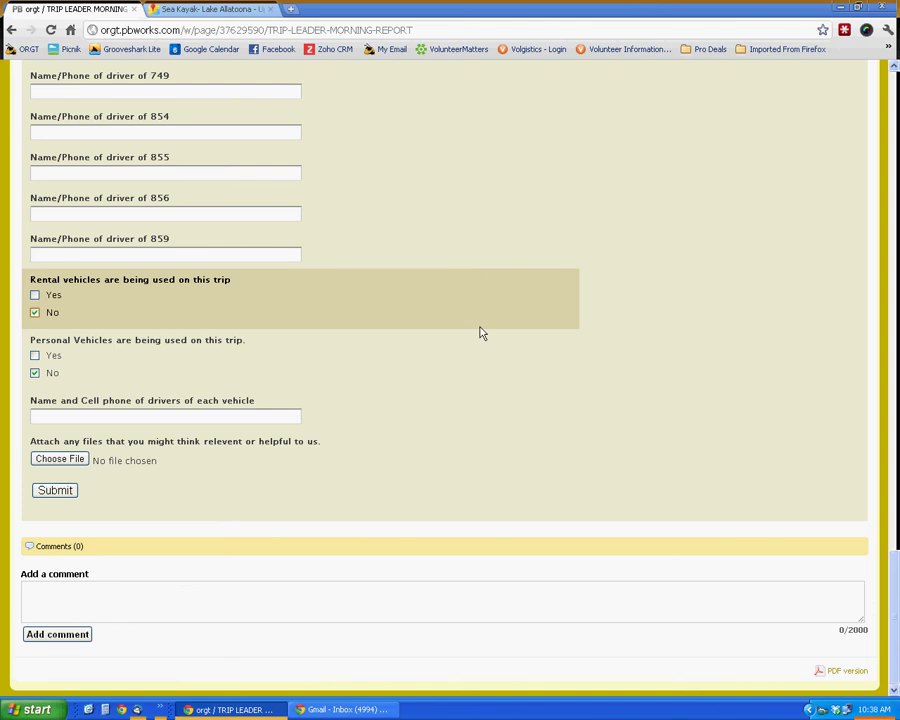
pyautogui.click(72, 494)
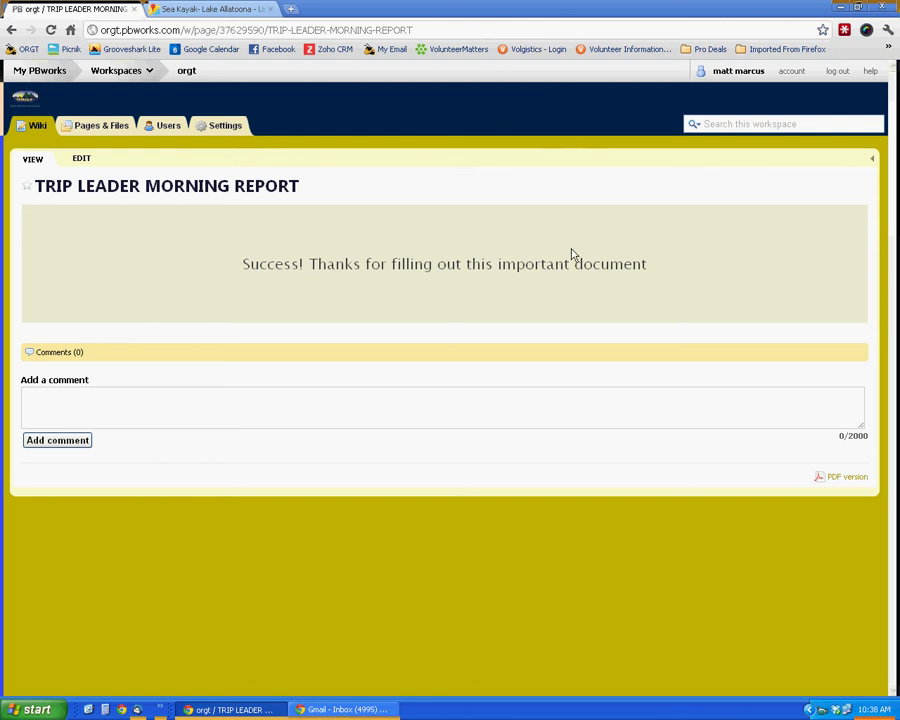
# - Read through the Trip Leader Morning Report confirmation email in Gmail, then go back to PBworks
pyautogui.click(353, 710)
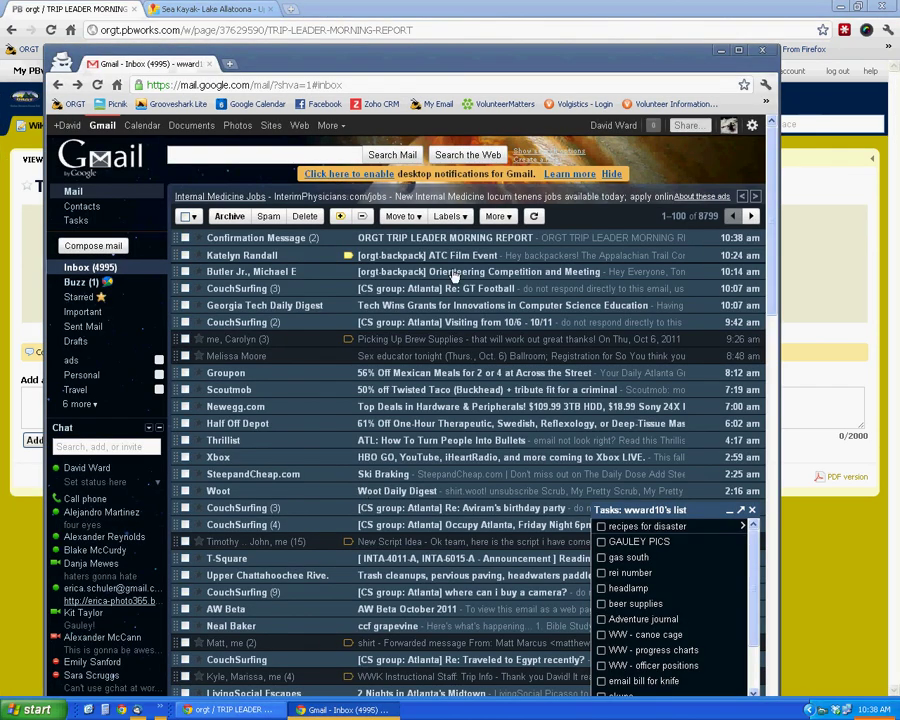
pyautogui.click(449, 249)
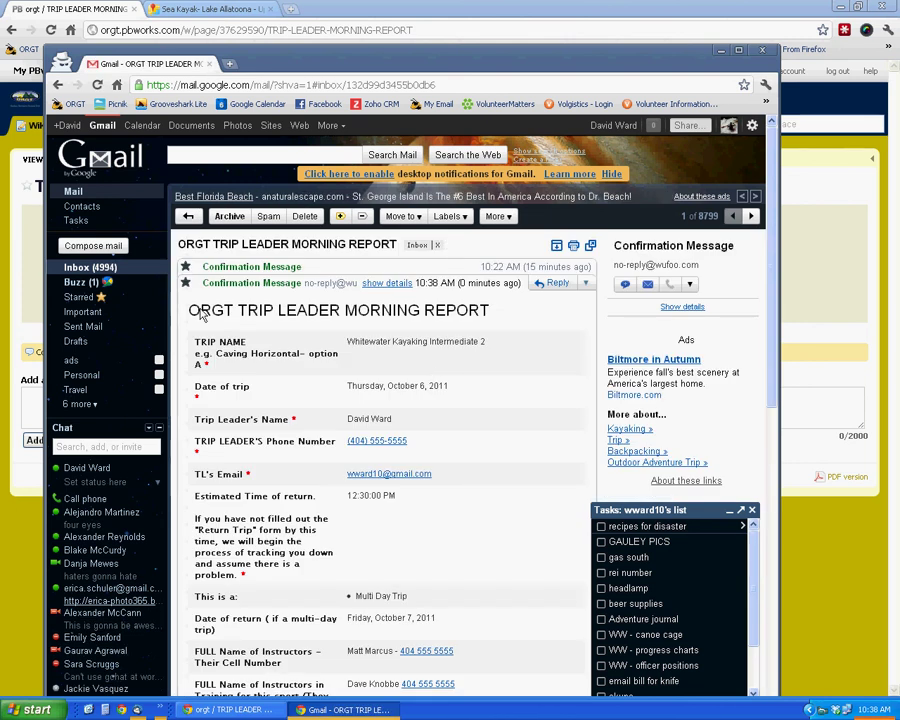
pyautogui.scroll(-1, 460, 340)
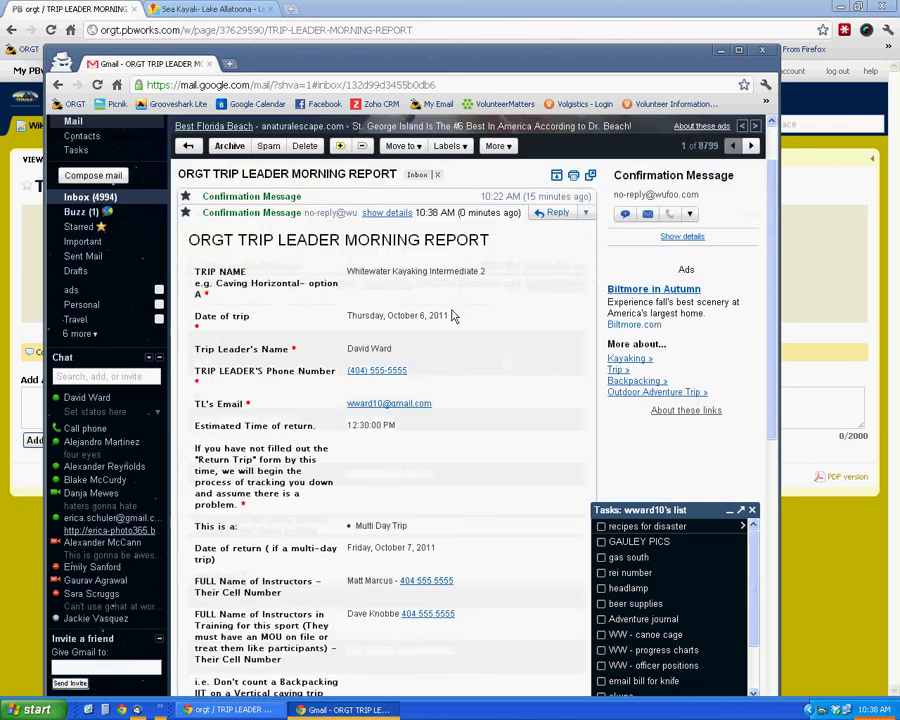
pyautogui.scroll(-2, 461, 301)
pyautogui.scroll(-2, 461, 301)
pyautogui.scroll(-2, 461, 301)
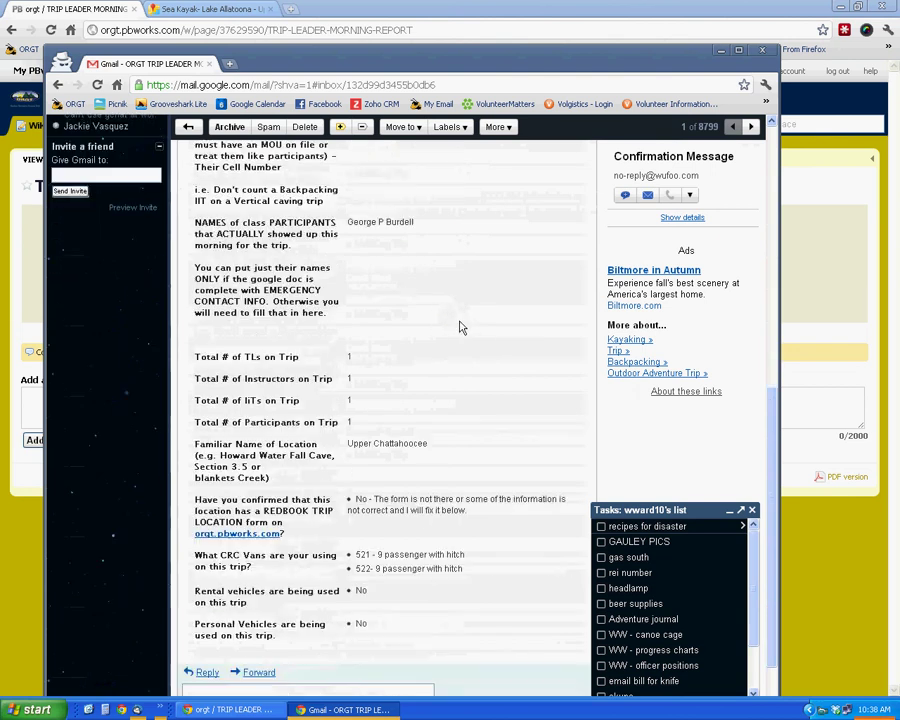
pyautogui.scroll(-1, 460, 327)
pyautogui.scroll(3, 456, 324)
pyautogui.scroll(5, 455, 328)
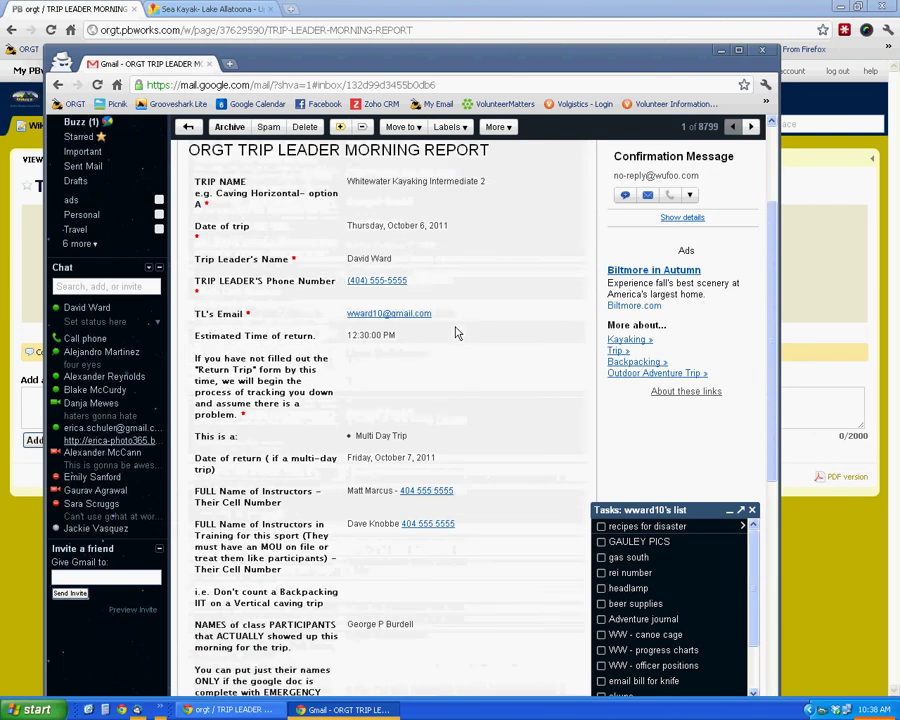
pyautogui.scroll(3, 455, 333)
pyautogui.click(113, 8)
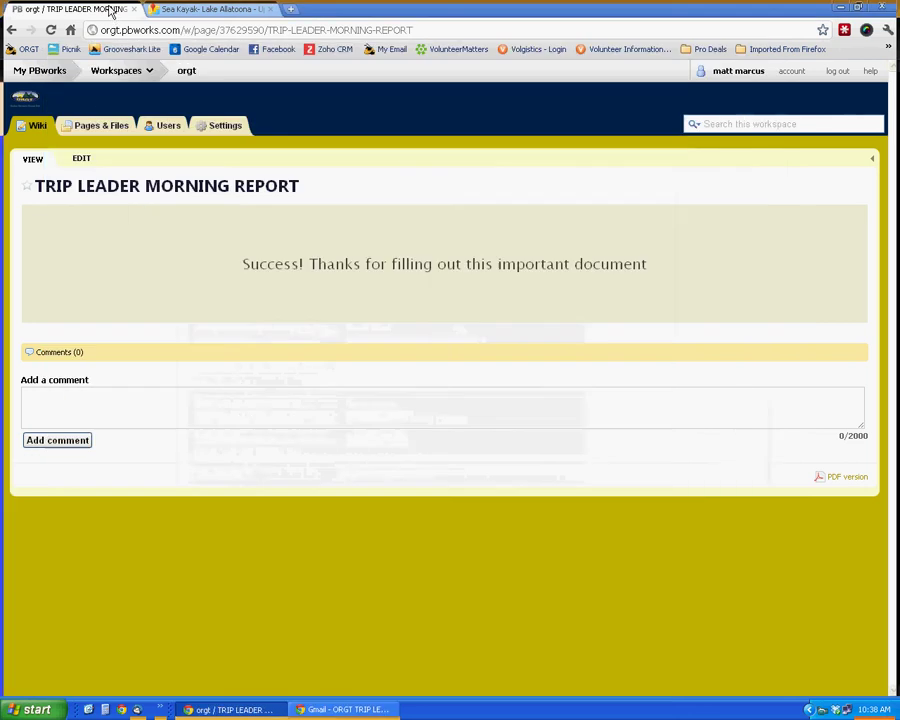
# - From the ORGT front page, open a new morning report titled 'Whitewater Kayaking Intermediate 2 (update)'
pyautogui.click(25, 95)
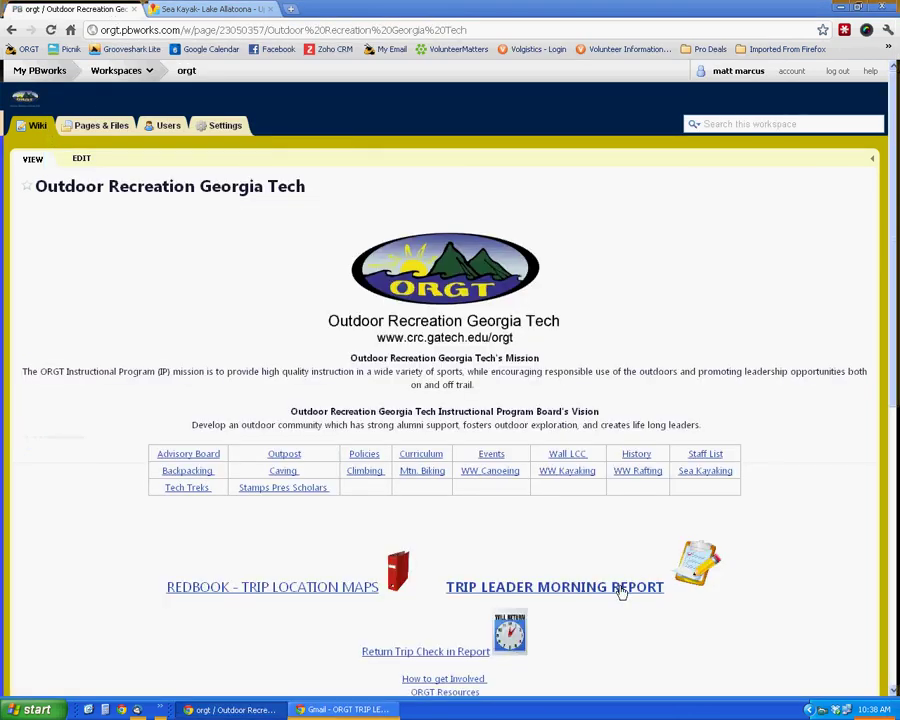
pyautogui.click(620, 593)
pyautogui.click(126, 357)
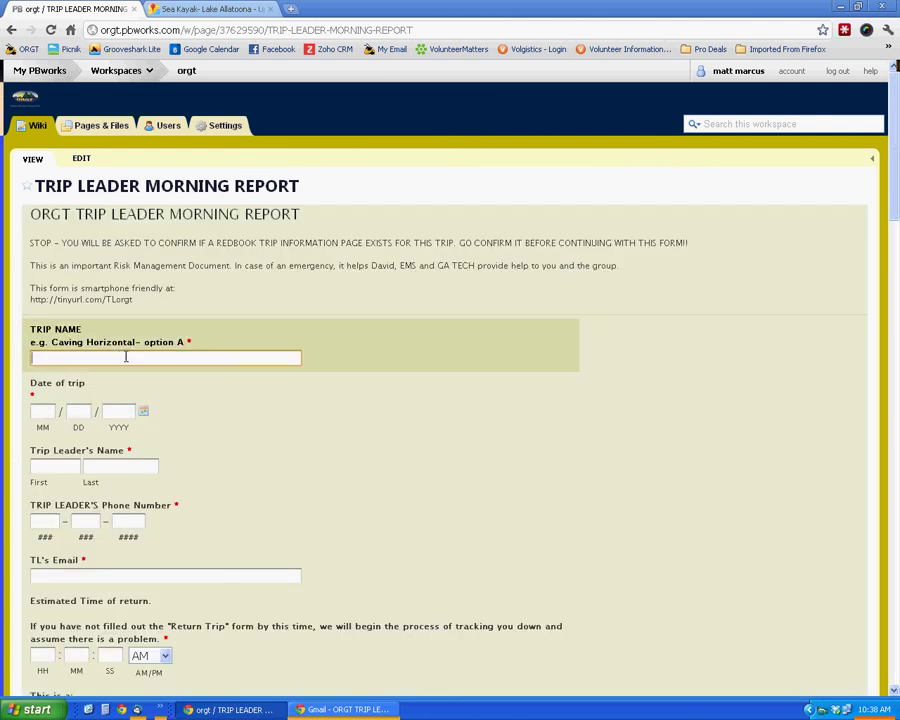
pyautogui.write('Wh')
pyautogui.write('itewater Kayaking Intermediate 2 (update')
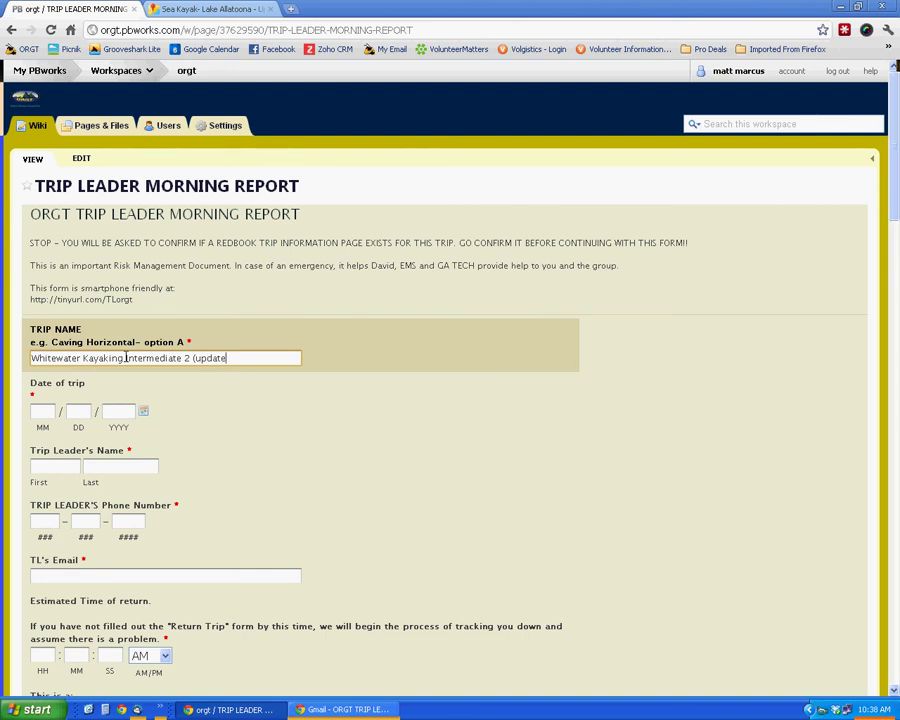
pyautogui.scroll(-1, 335, 416)
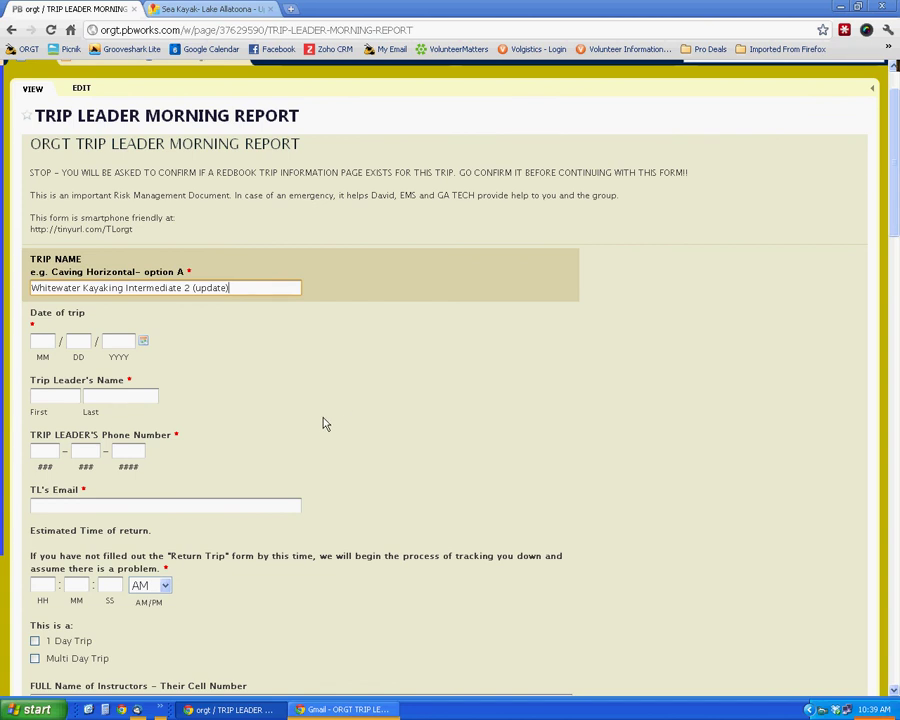
pyautogui.scroll(-3, 333, 420)
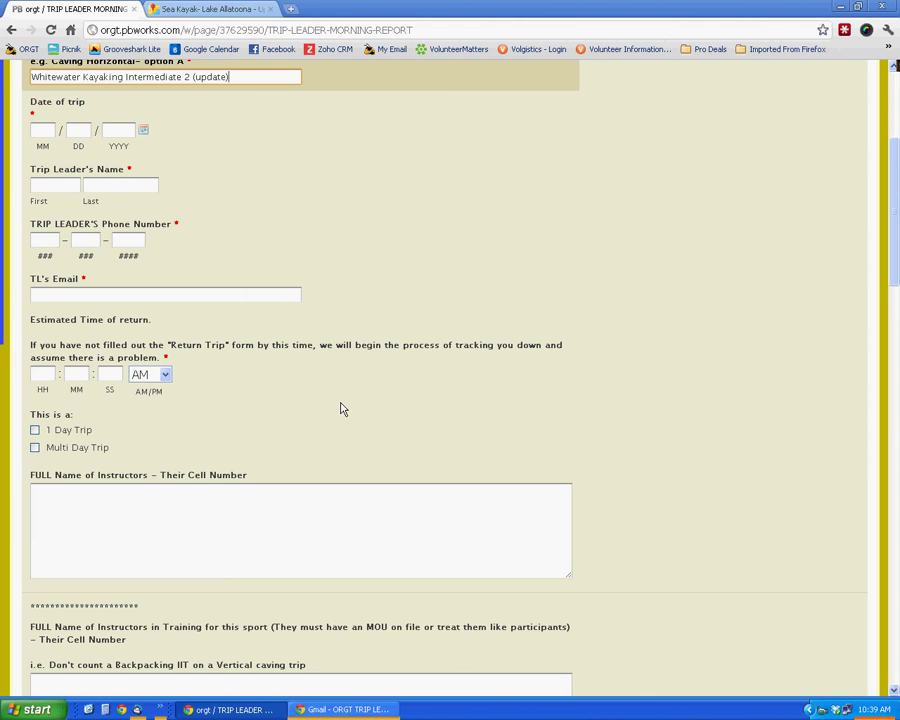
pyautogui.scroll(3, 338, 412)
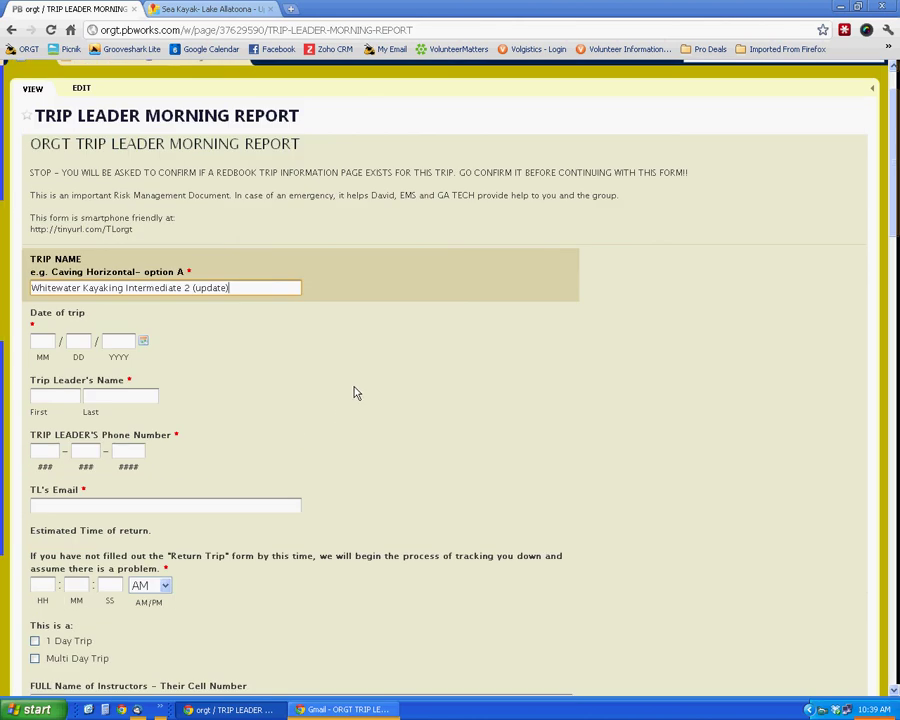